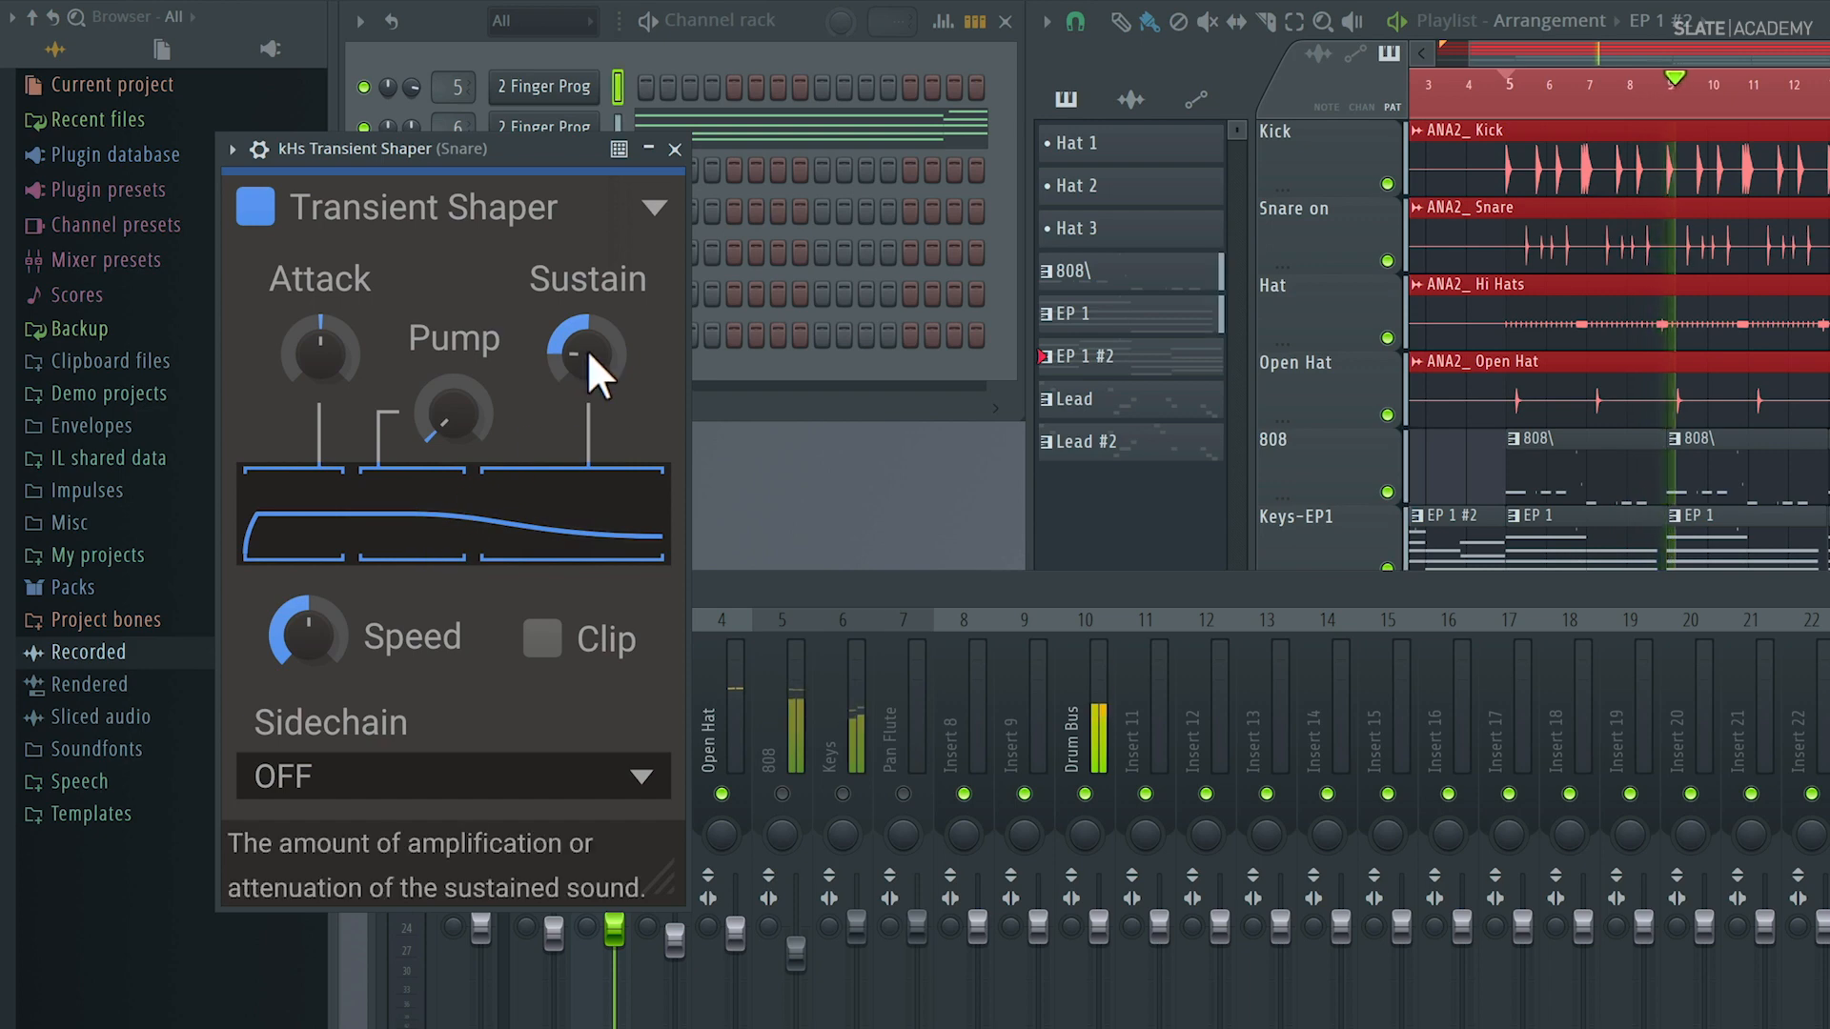
Enable Clip on the snare's Transient Shaper, and bypass and re-enable the effect to compare the sound.
click(545, 640)
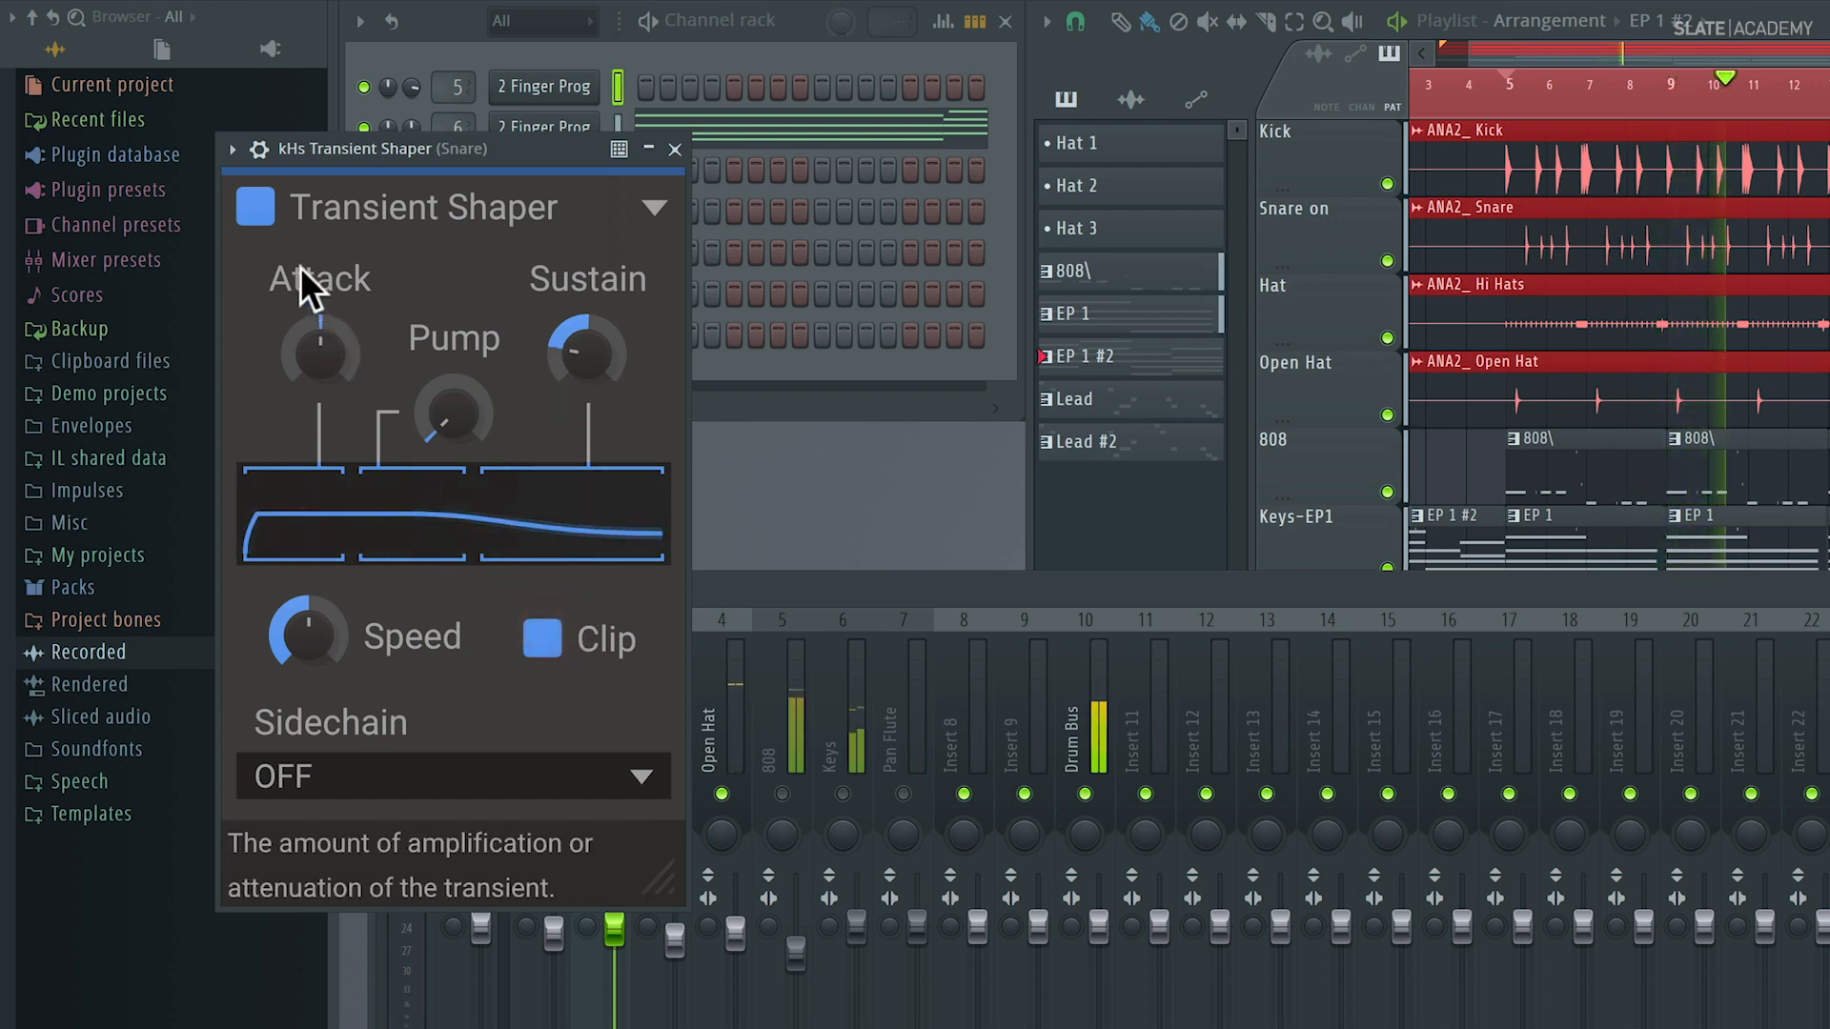
click(255, 207)
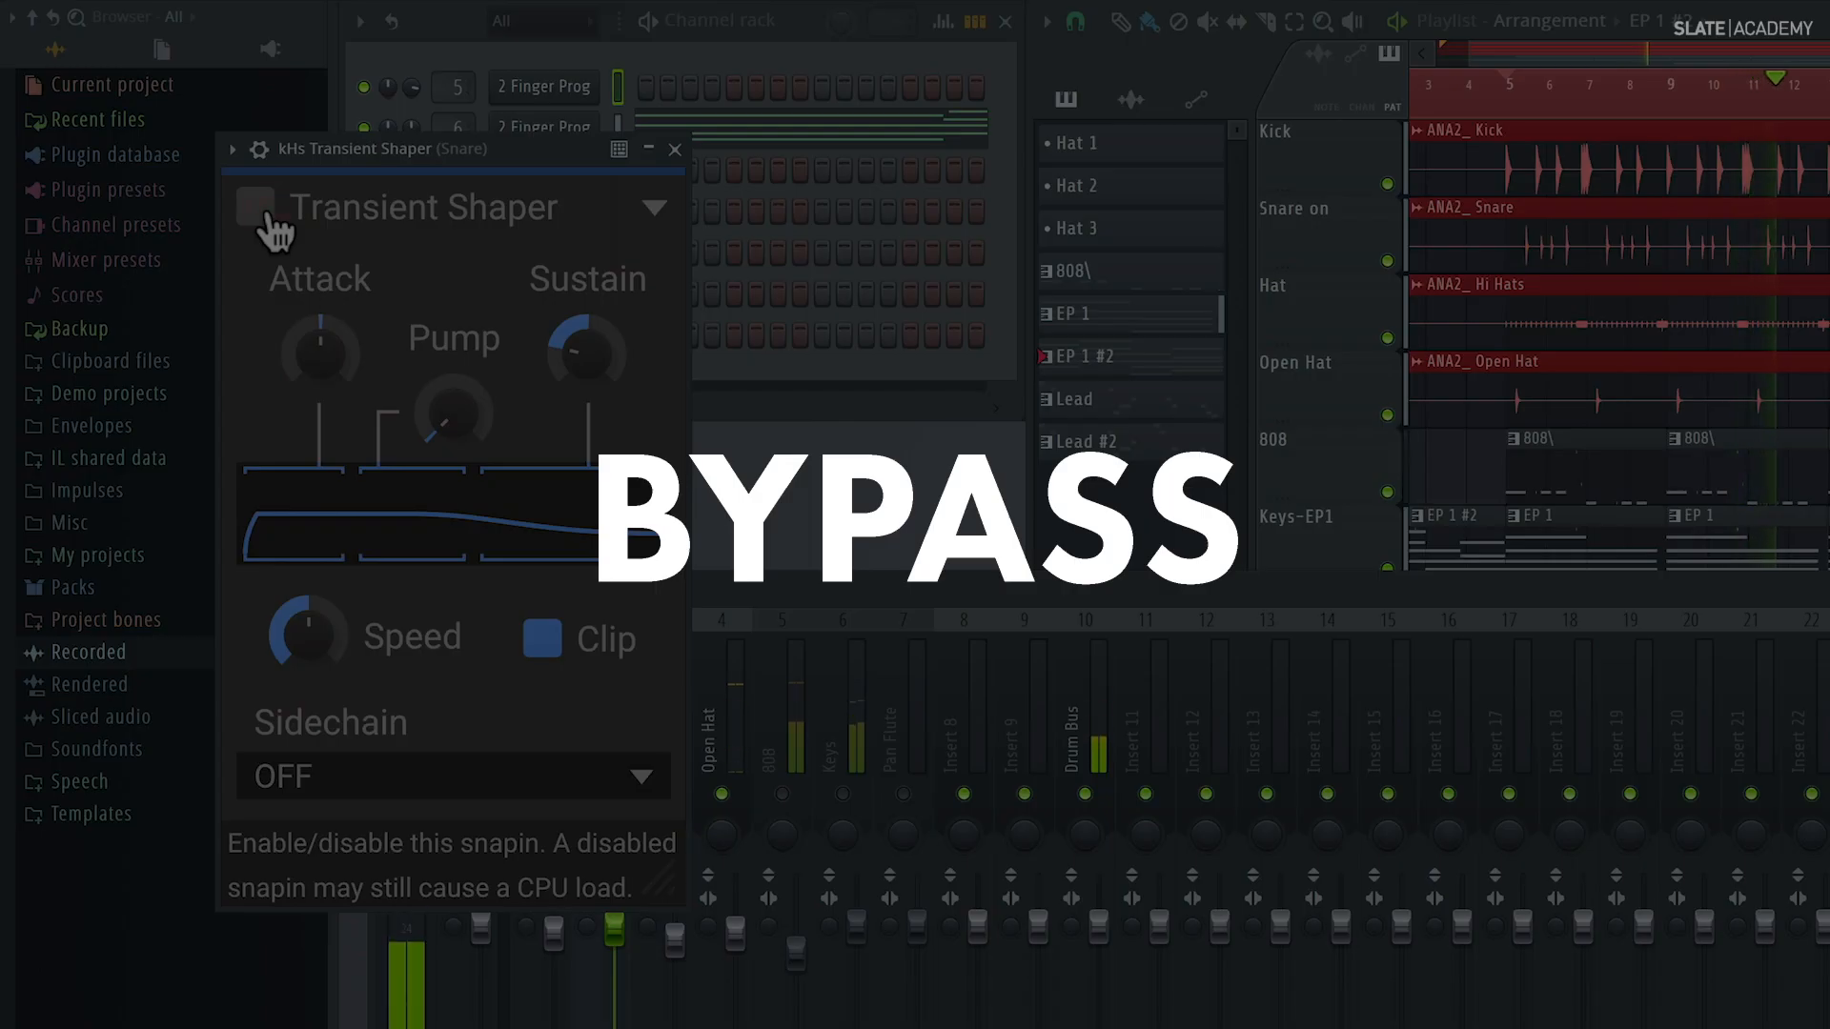
click(270, 212)
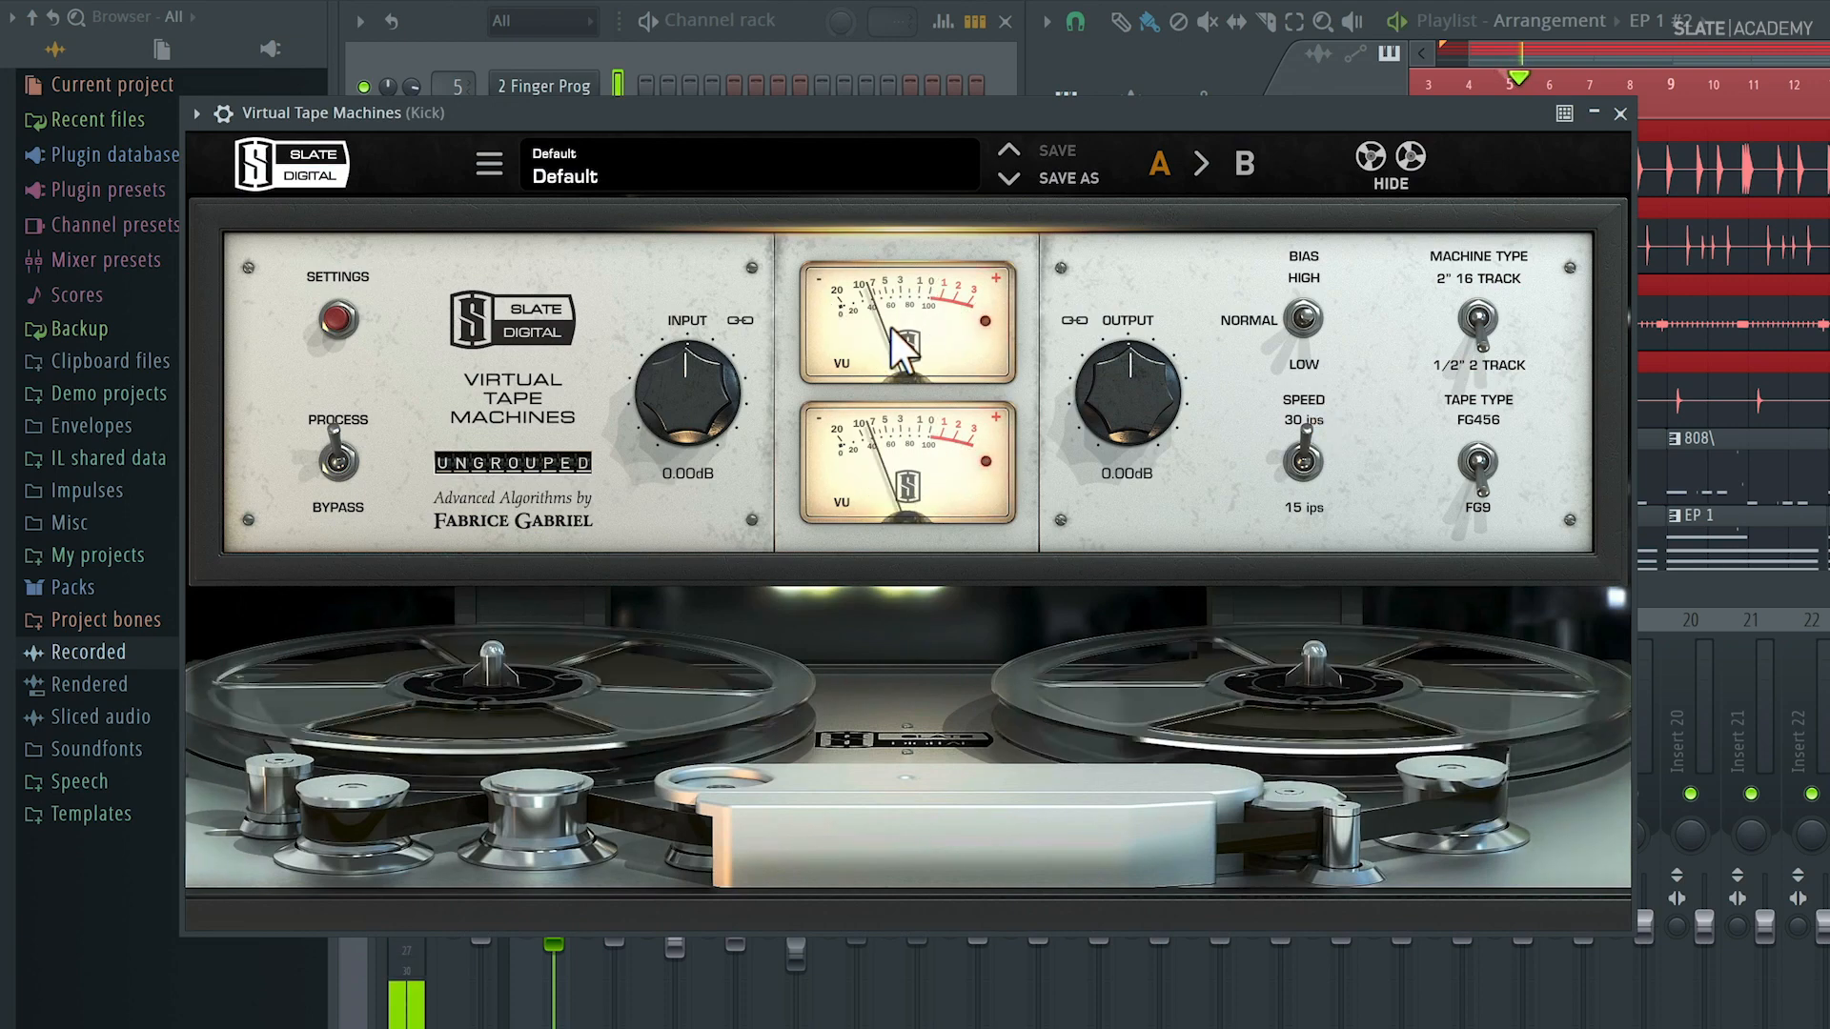
Try driving the kick's Virtual Tape Machines input to about +1.22 dB and reset the input gain to 0 dB.
mouse_move(675, 385)
mouse_down()
mouse_move(673, 345)
mouse_move(665, 419)
mouse_up()
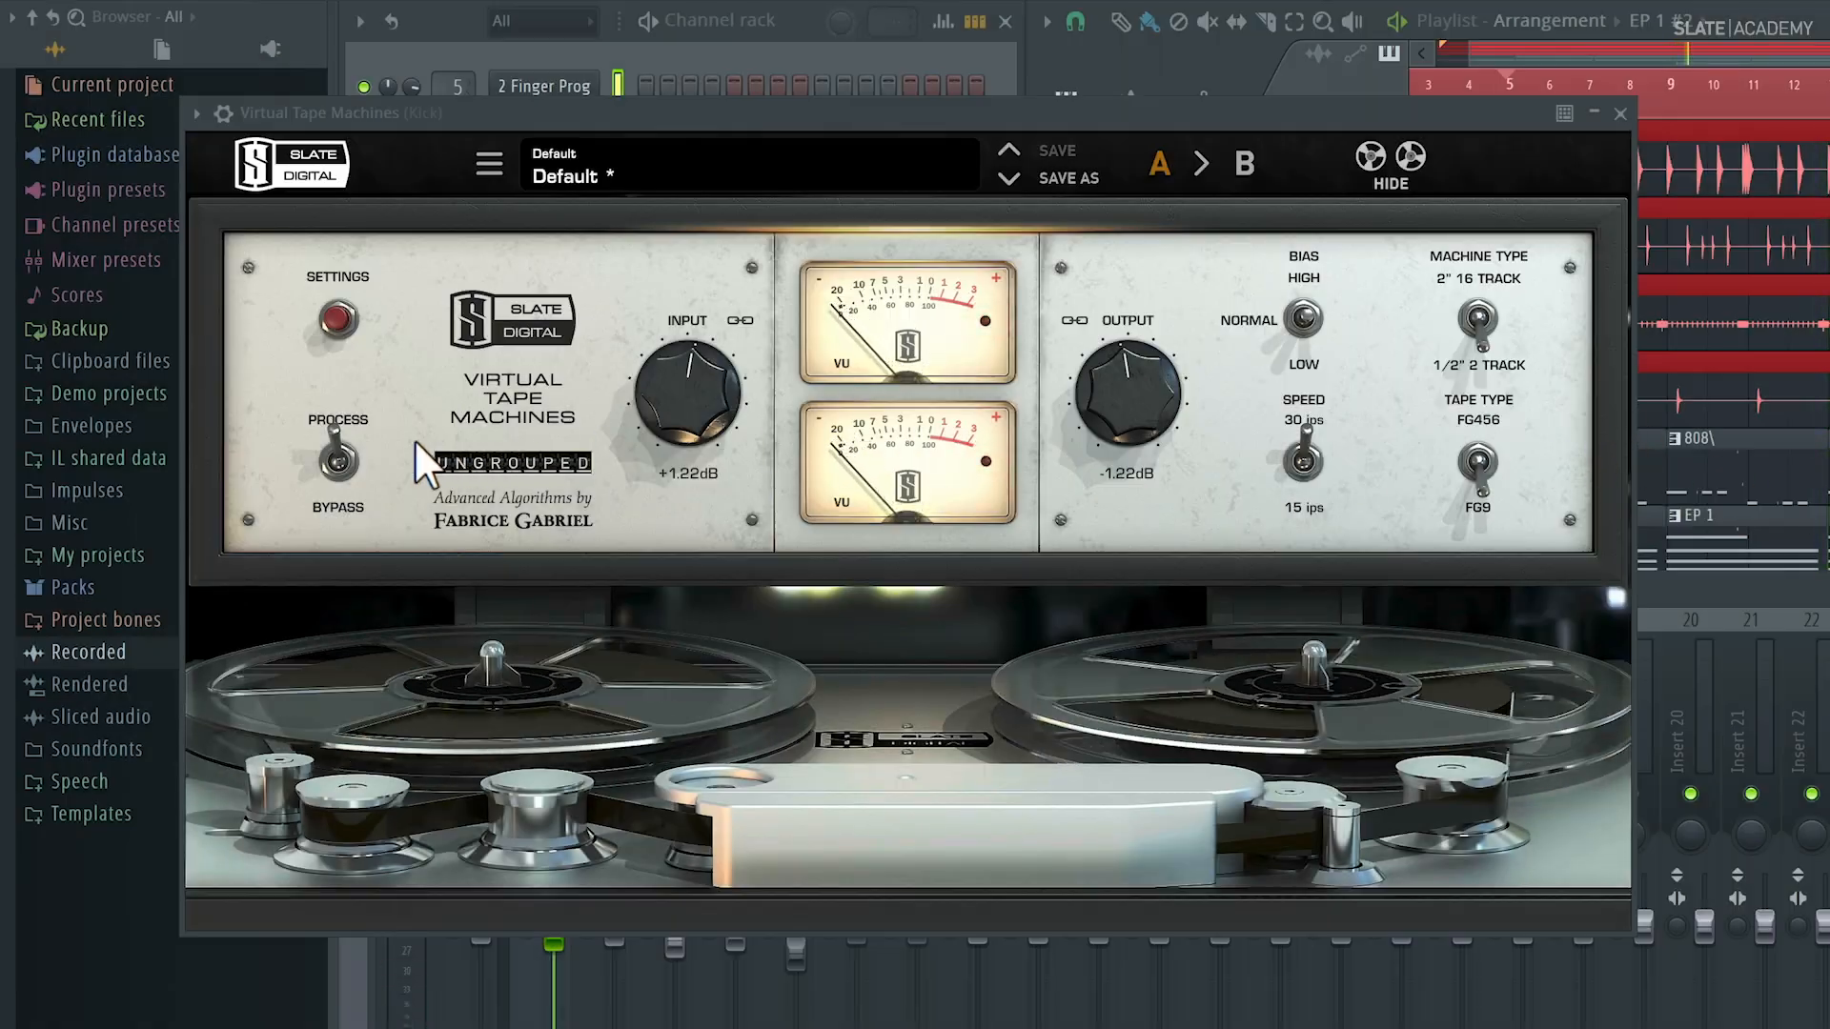
double_click(726, 358)
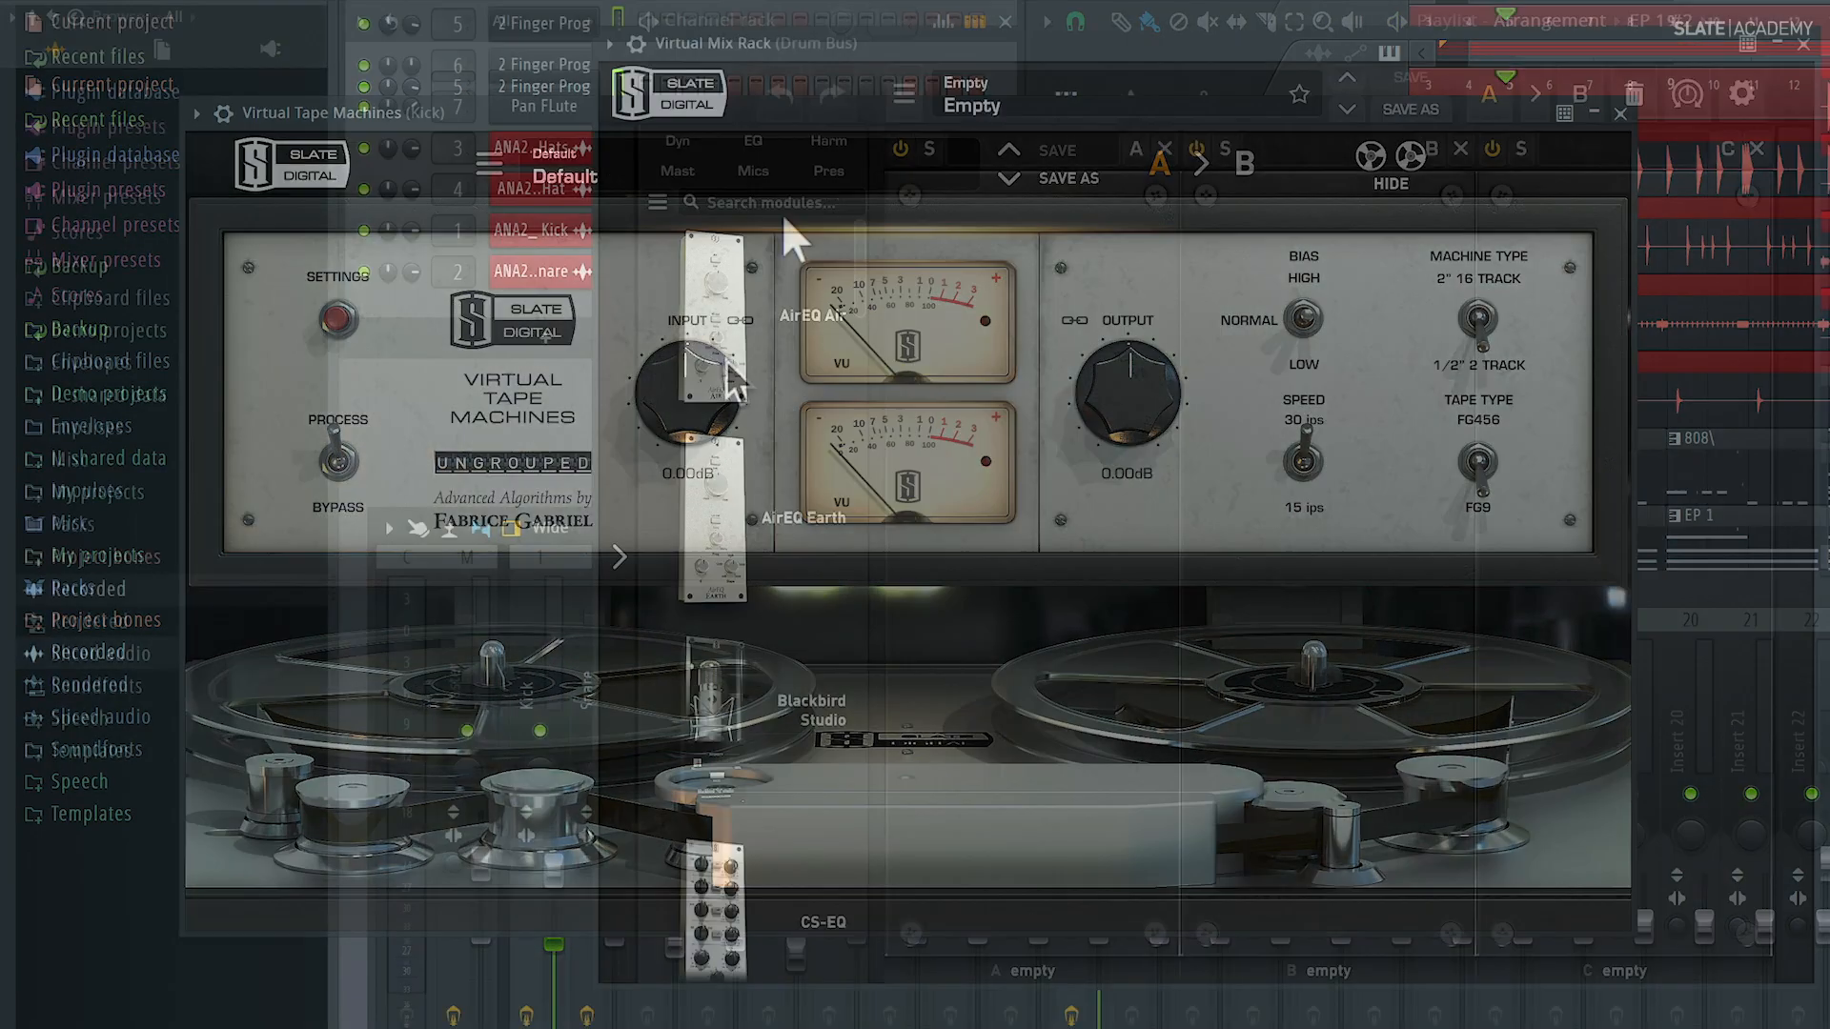
Find the FG-N equalizer module with the search "fg-n" and load it into the first slot of the Drum Bus Virtual Mix Rack.
click(781, 202)
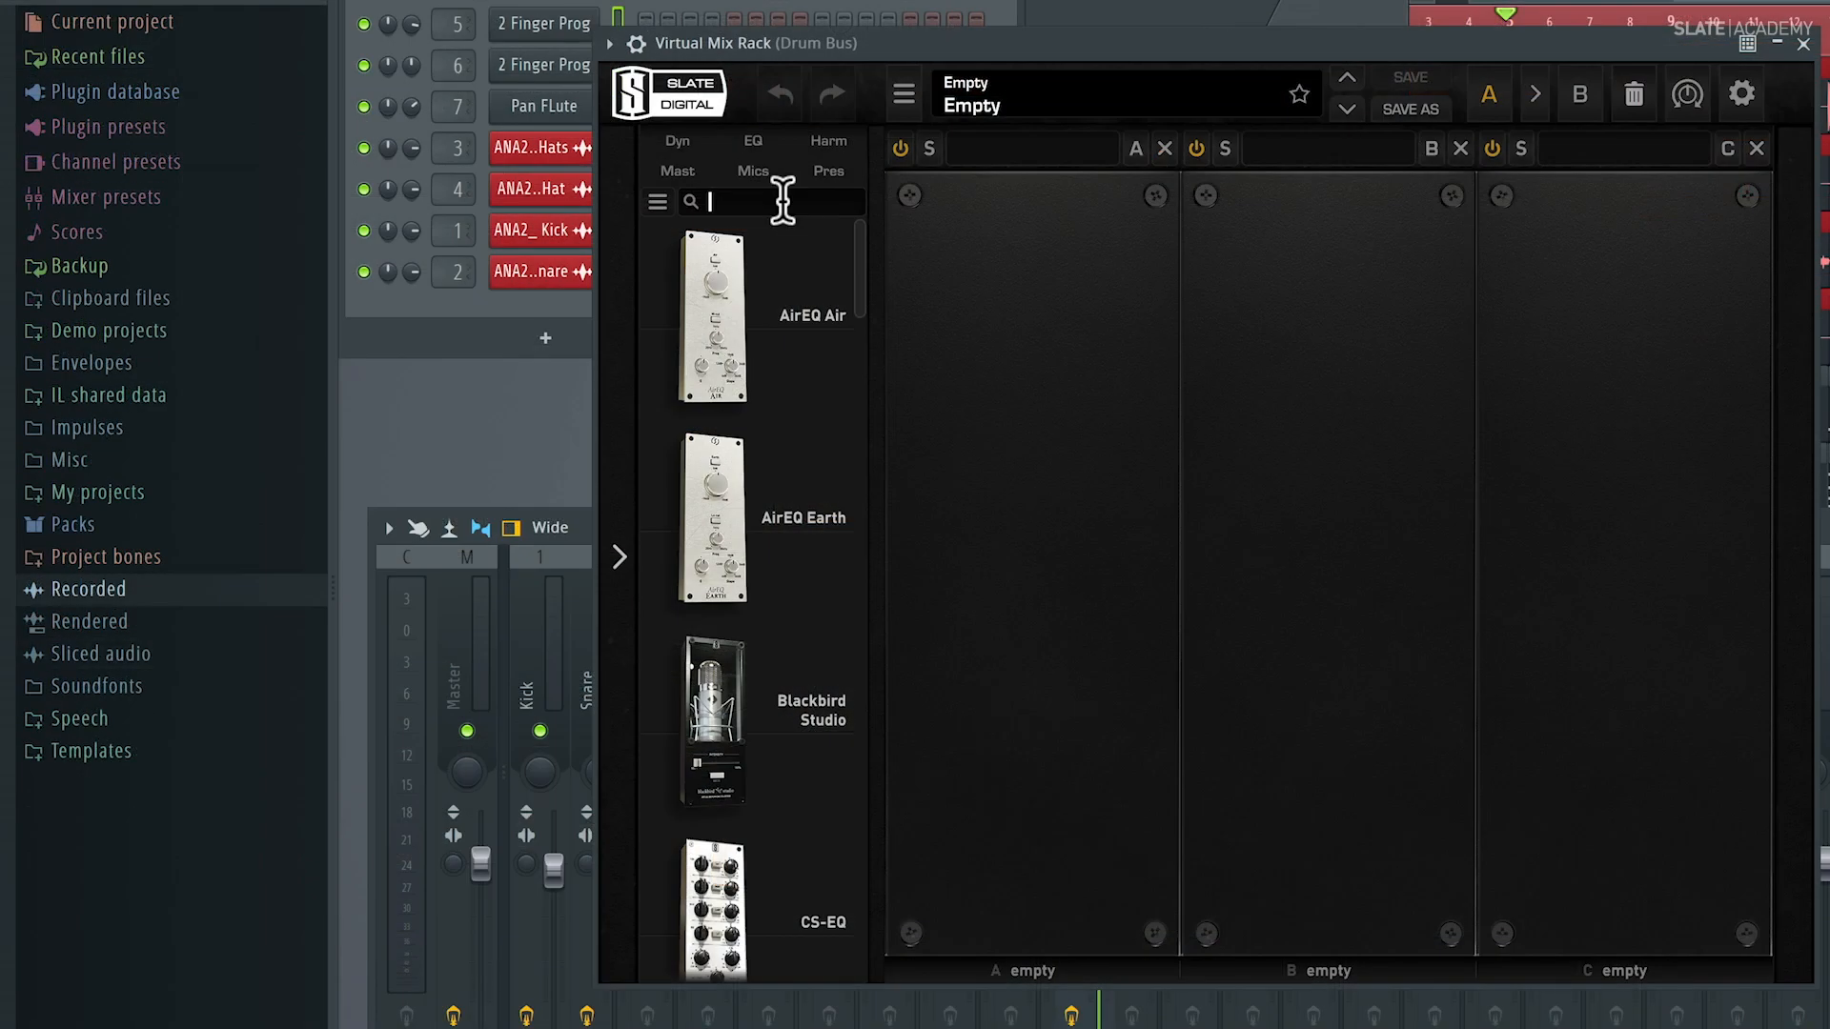
text(fg-)
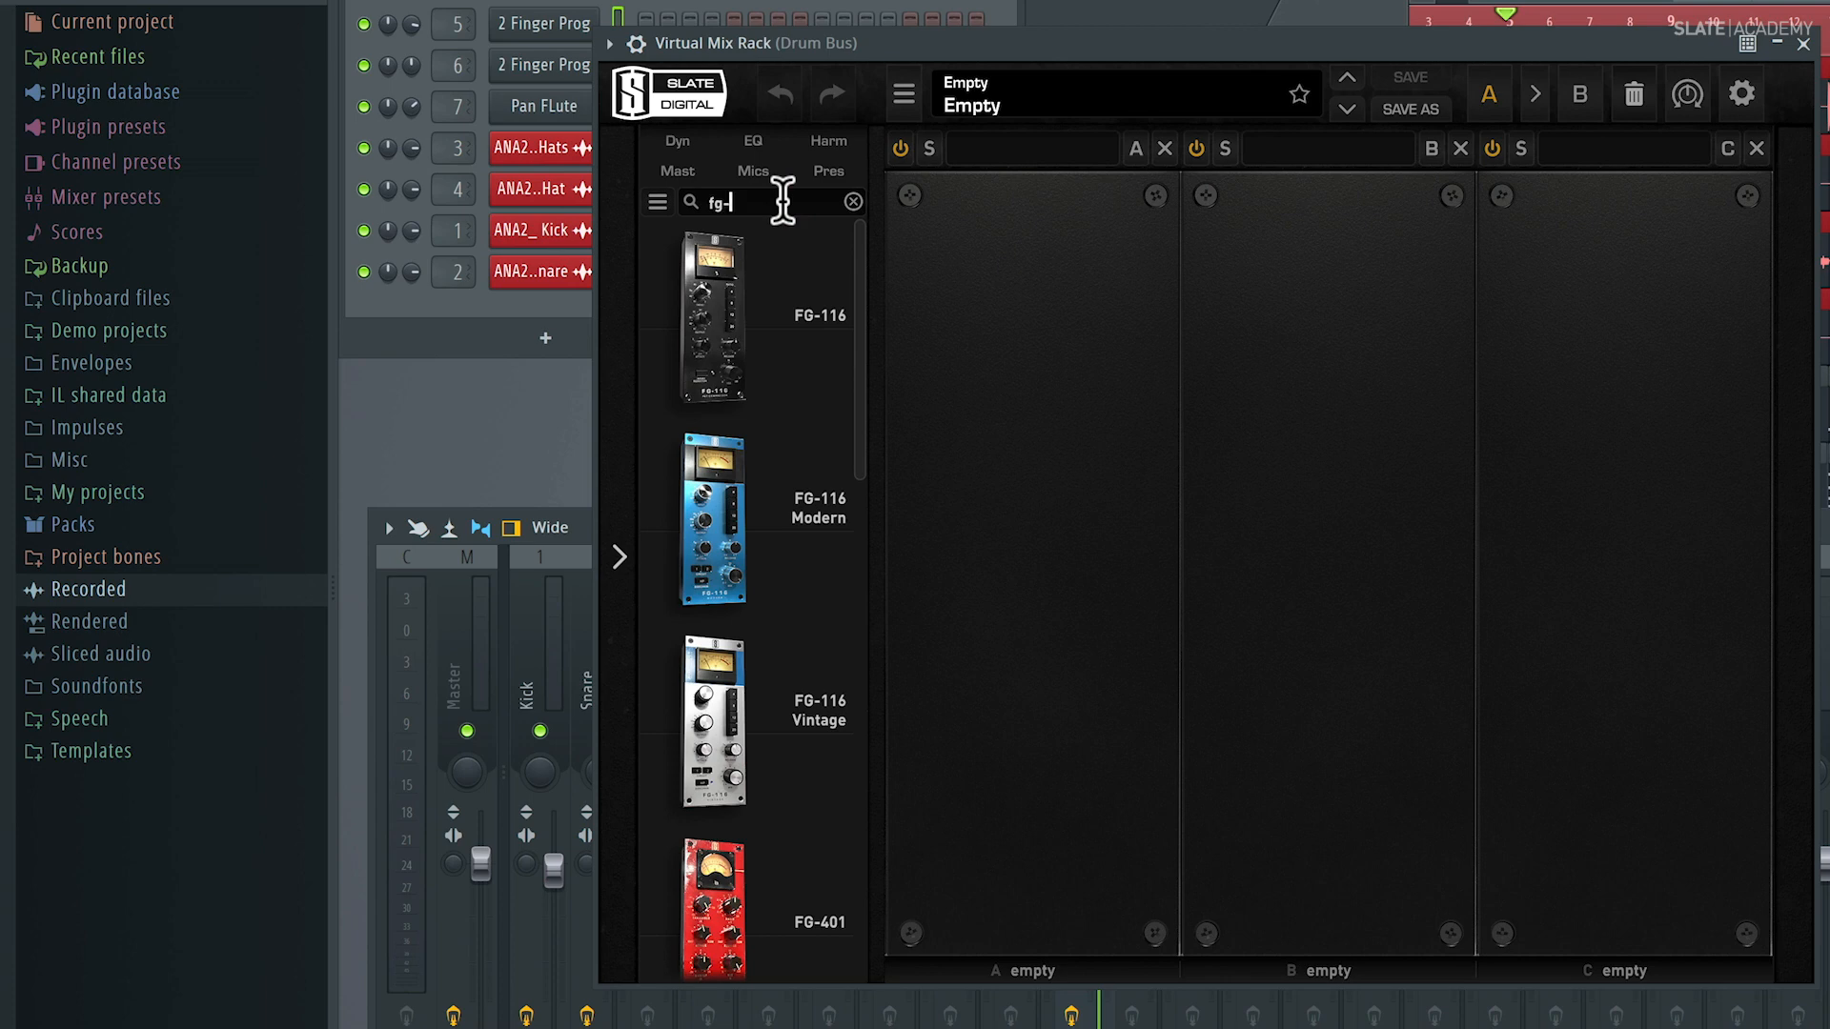
text(n)
drag(734, 284, 919, 315)
drag(1020, 351, 1019, 350)
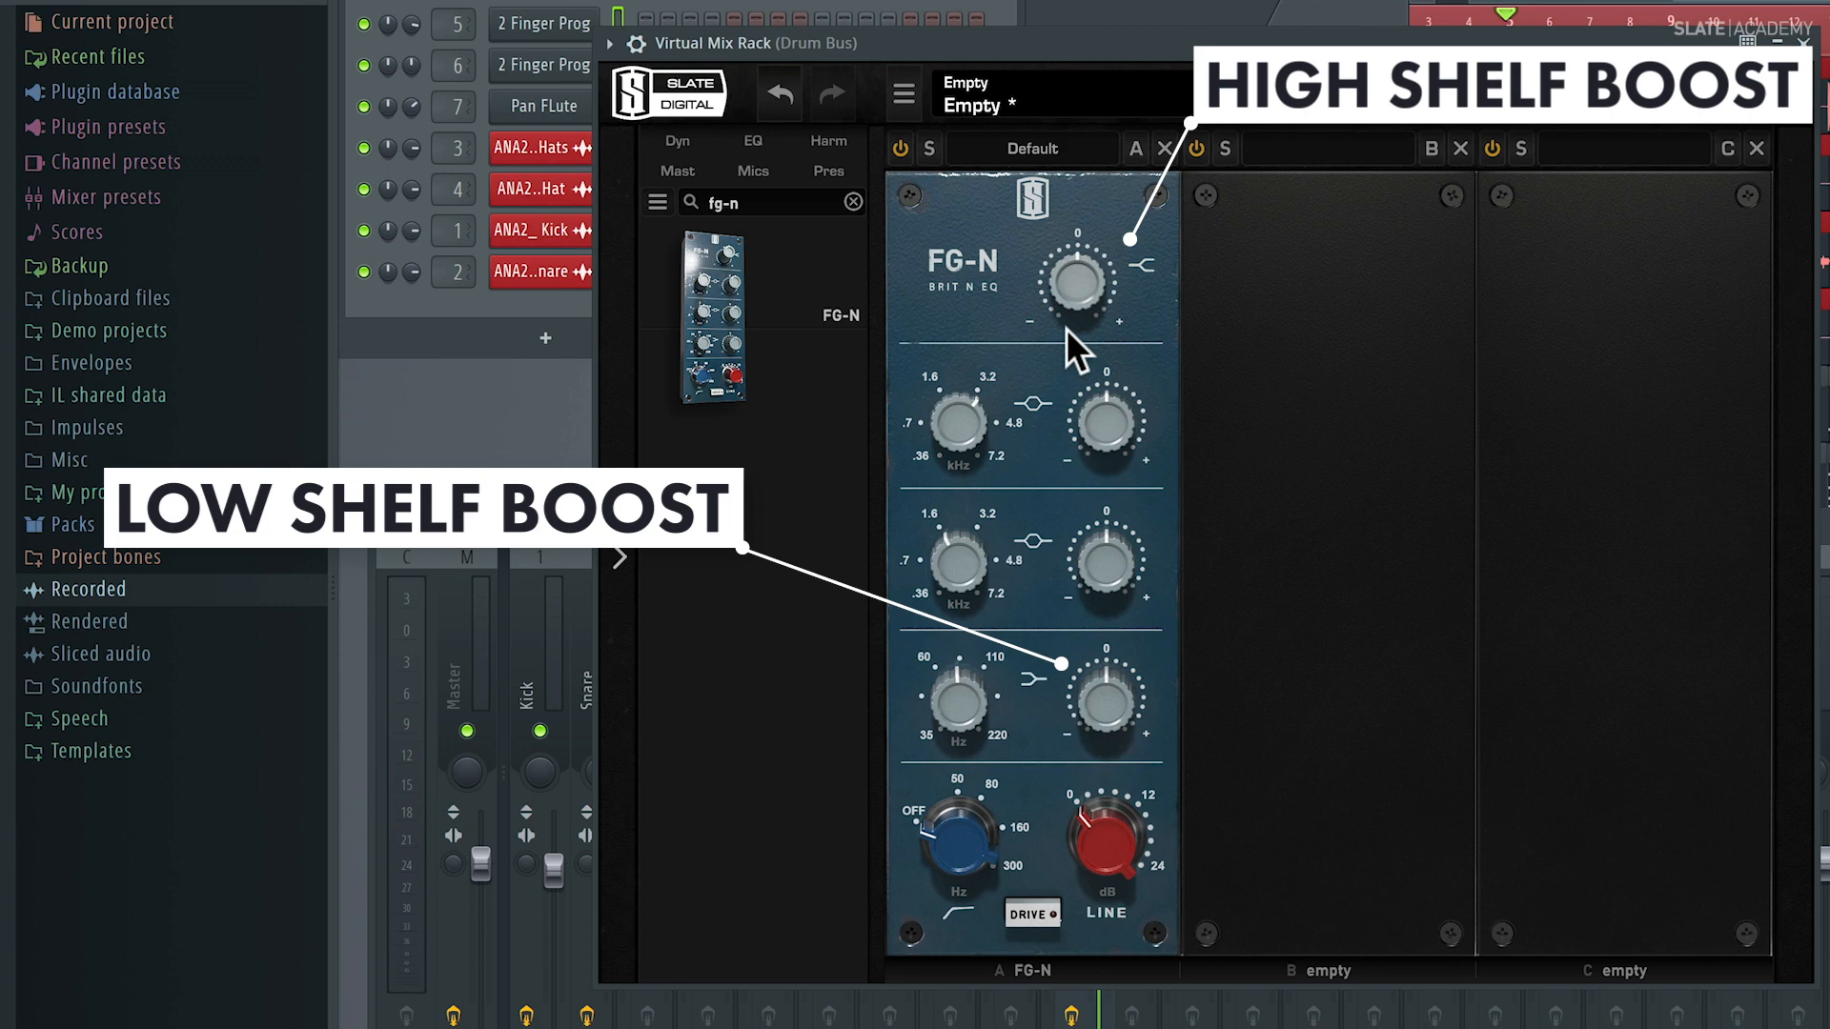
Boost the FG-N's high shelf to about +2.84 dB and its low shelf to about +2.58 dB.
drag(1077, 311, 1084, 256)
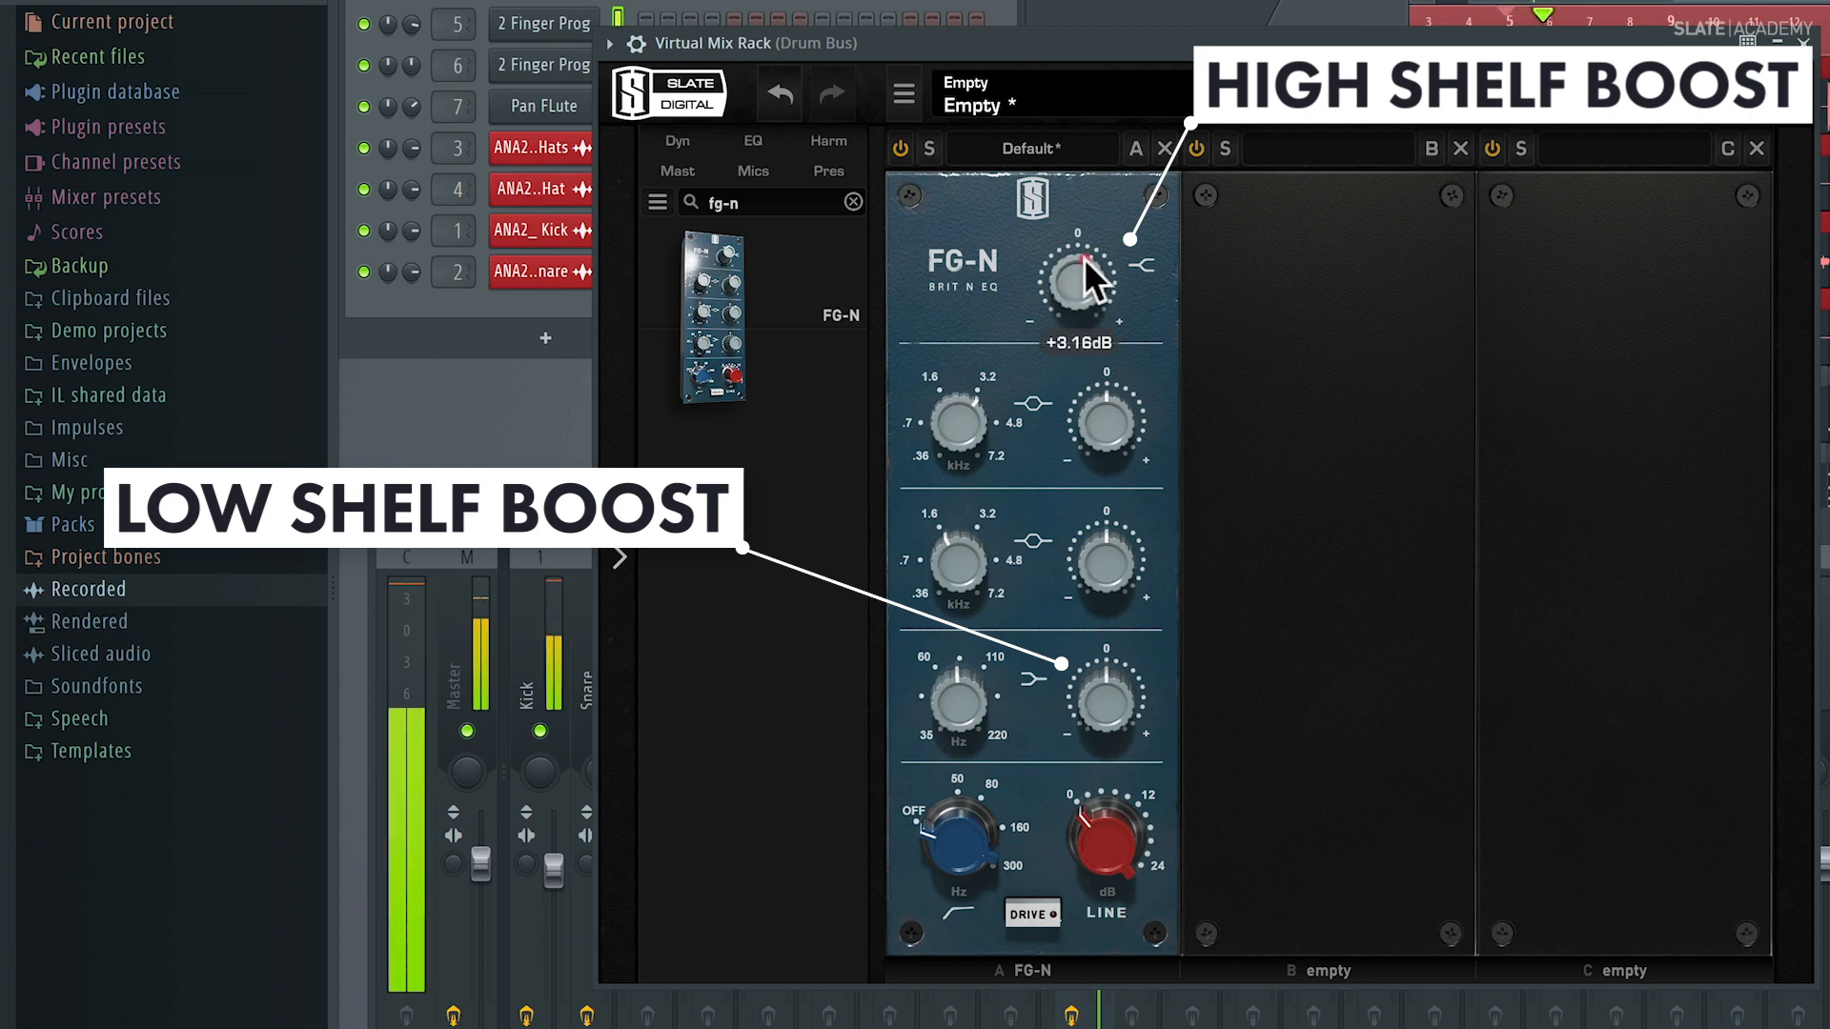
drag(1109, 693, 1108, 675)
drag(1095, 308, 1093, 311)
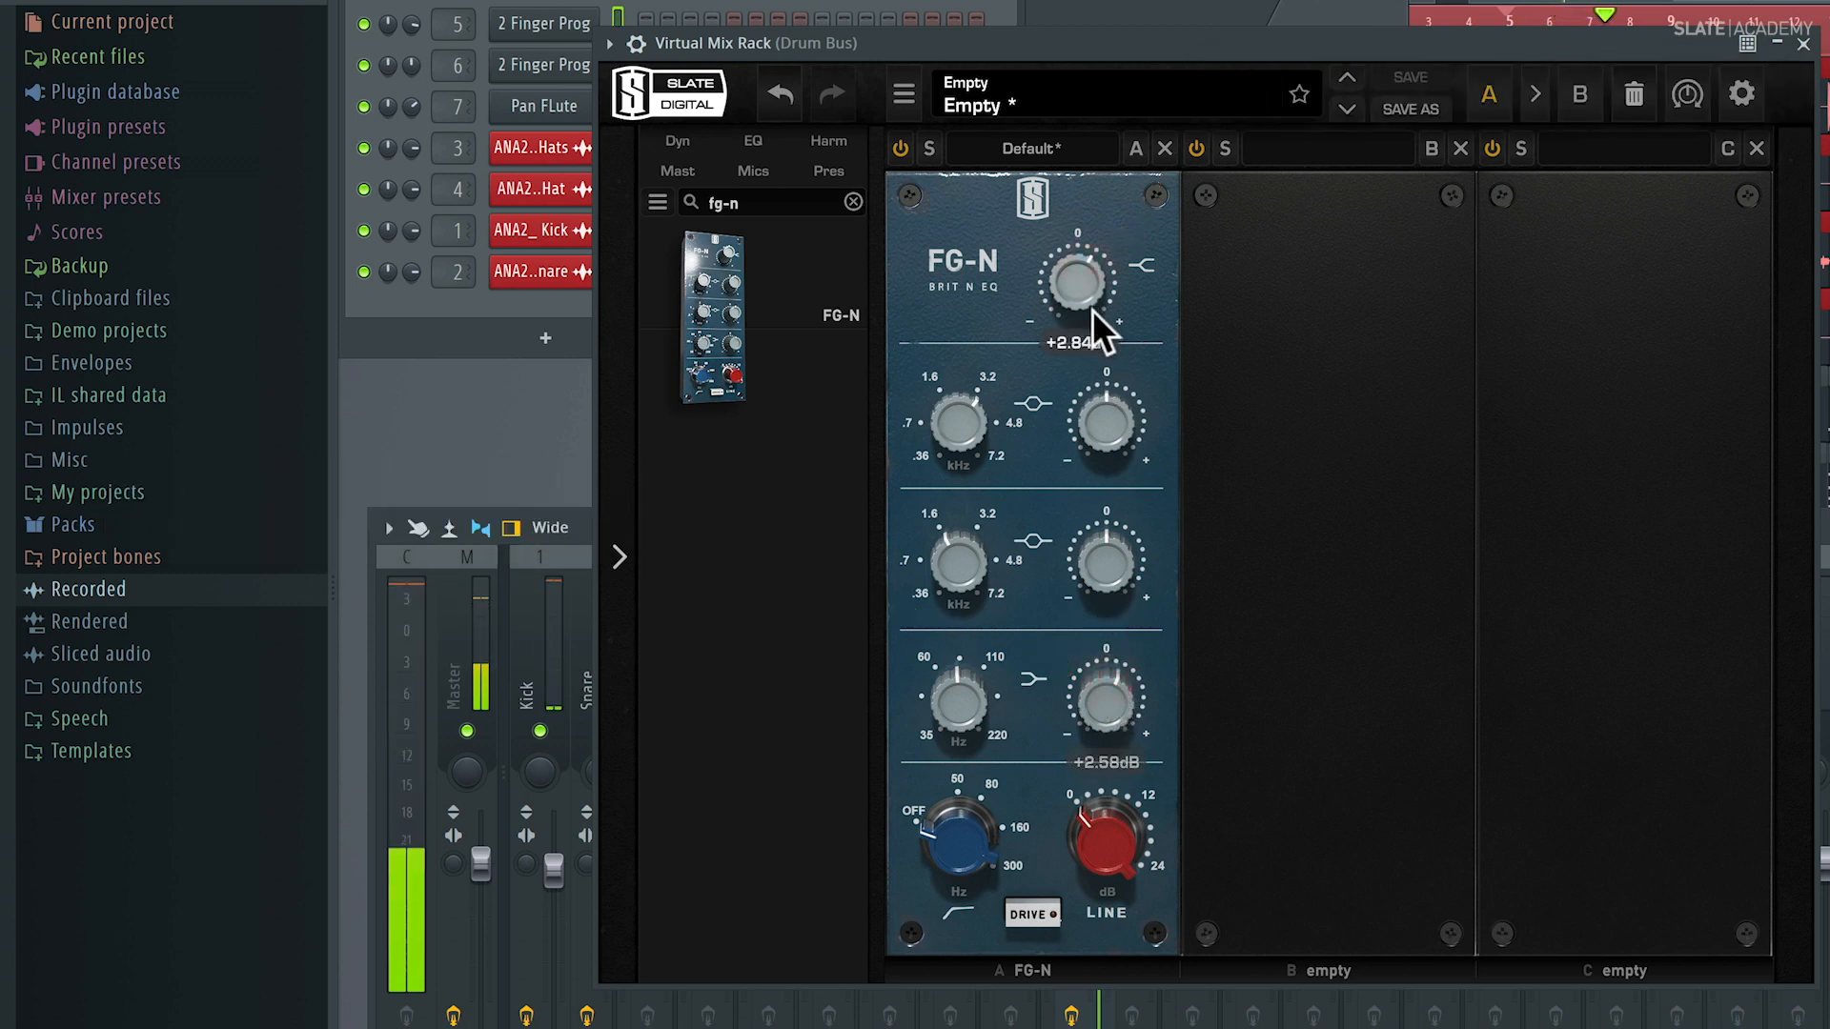
Bypass and re-enable the FG-N module to compare the drum bus with and without the EQ.
click(900, 139)
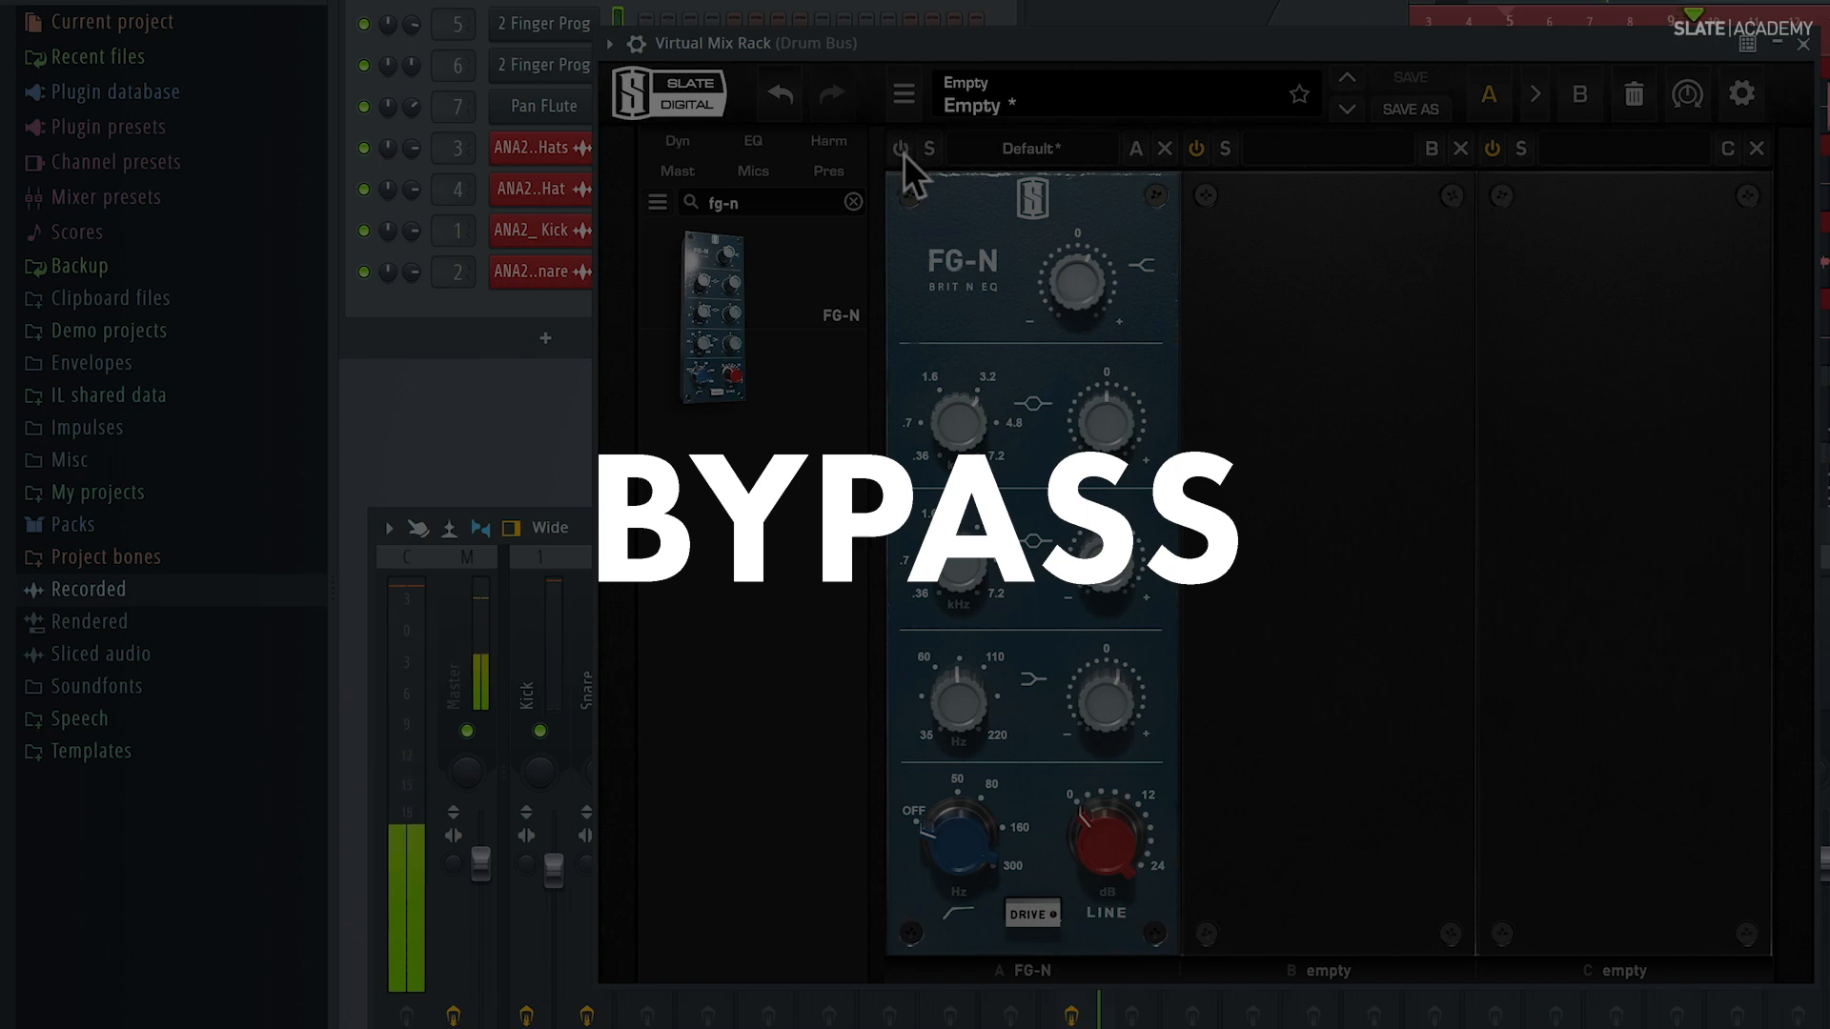
click(901, 148)
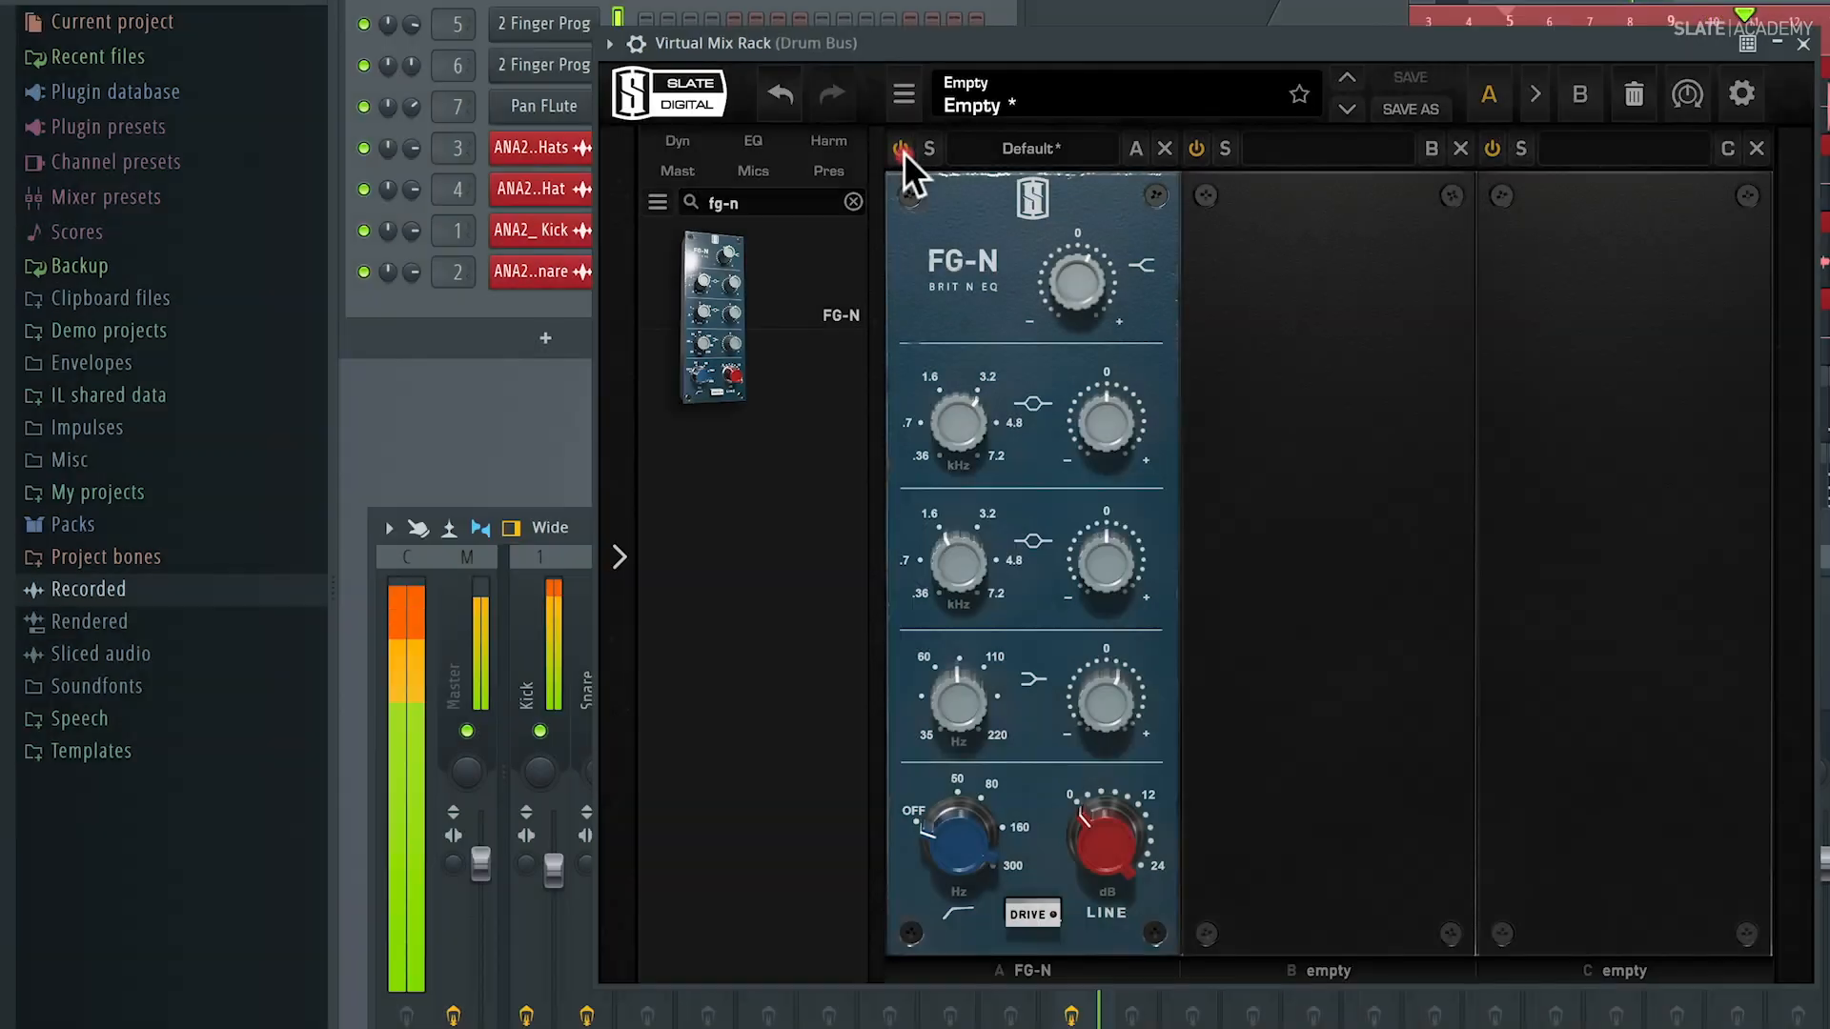
drag(1078, 315, 1078, 299)
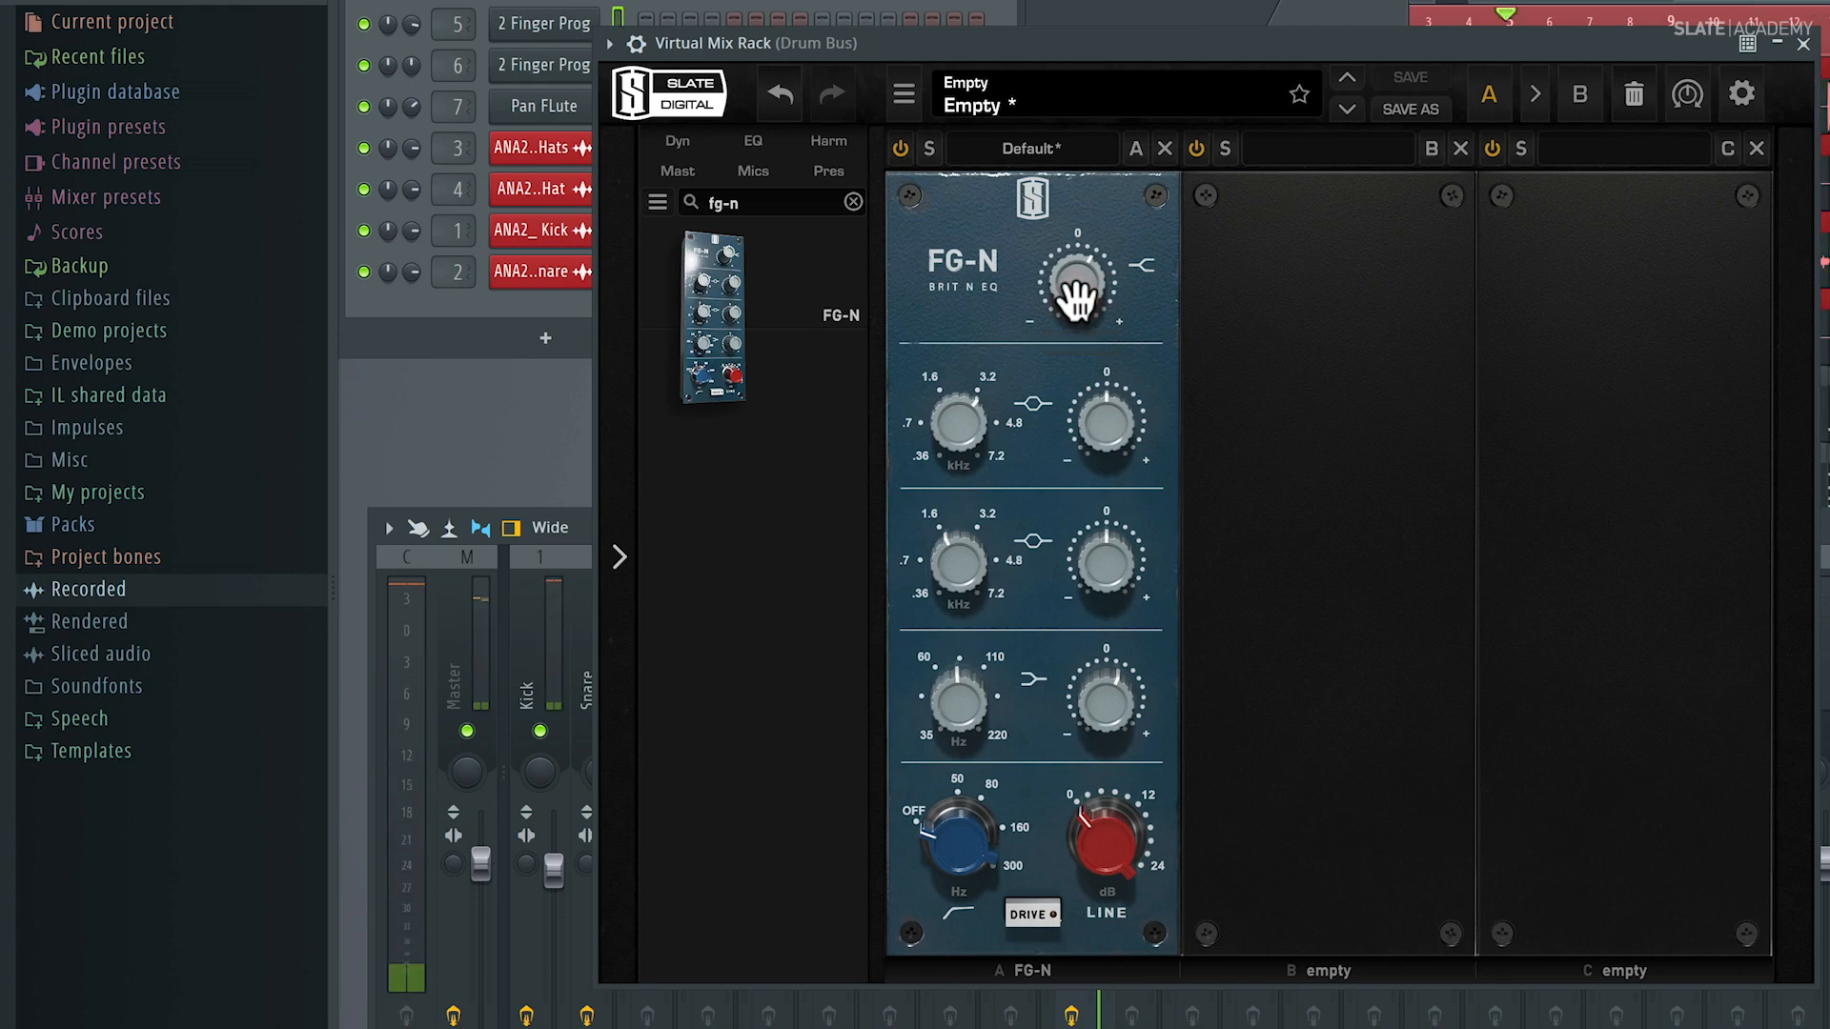
Search for "vc", load the VCC Channel ahead of the FG-N, set its console model to Brit N, and close the Virtual Mix Rack.
click(854, 202)
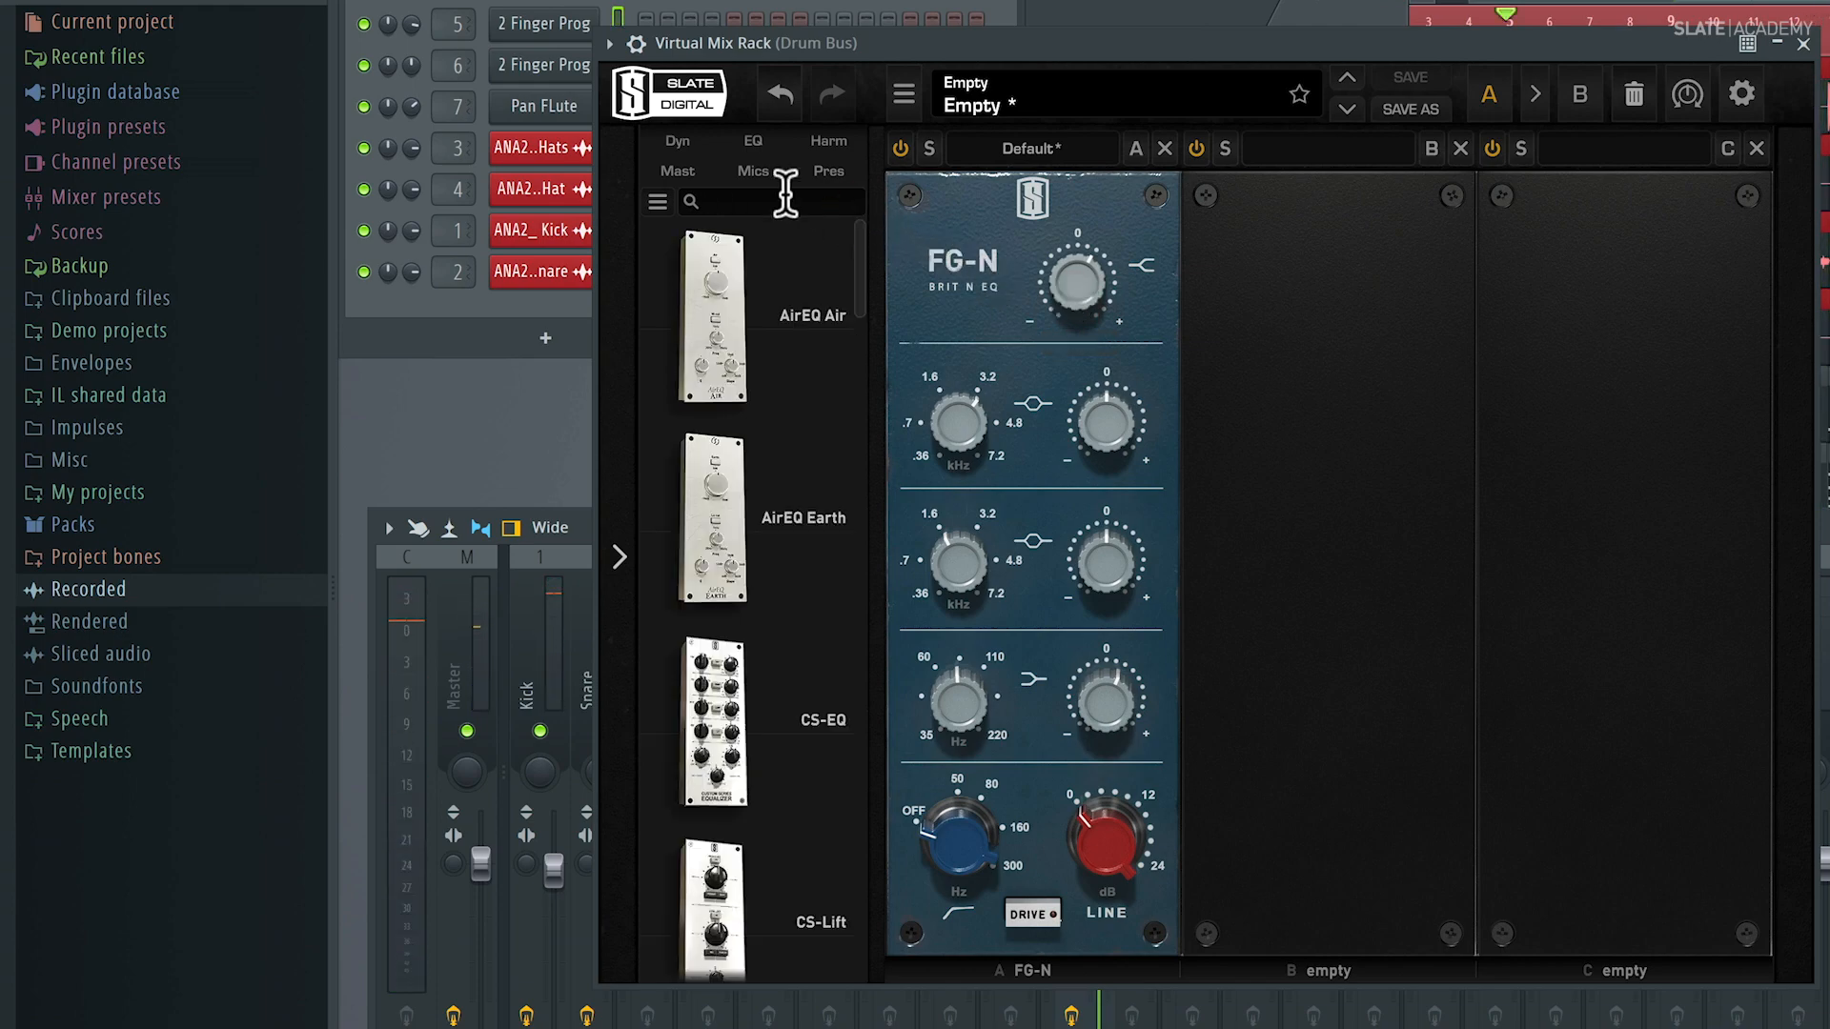
text(vc)
drag(750, 276, 941, 294)
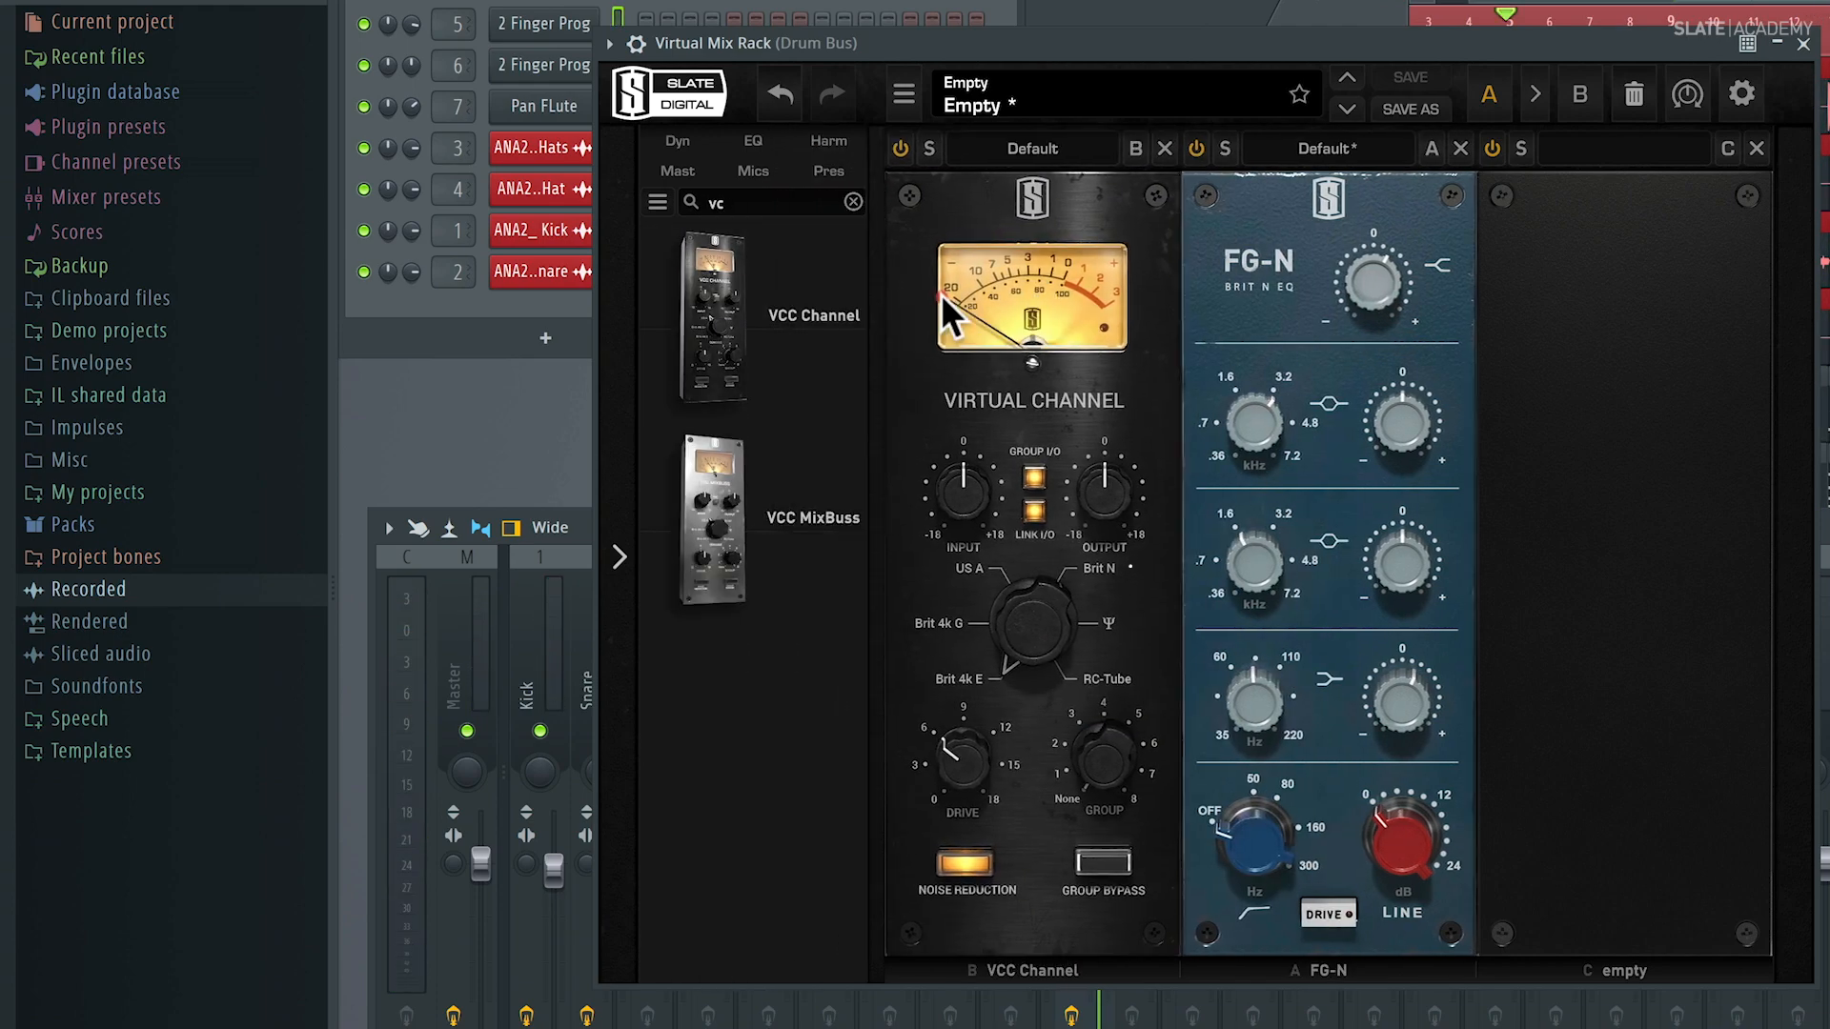
click(1090, 566)
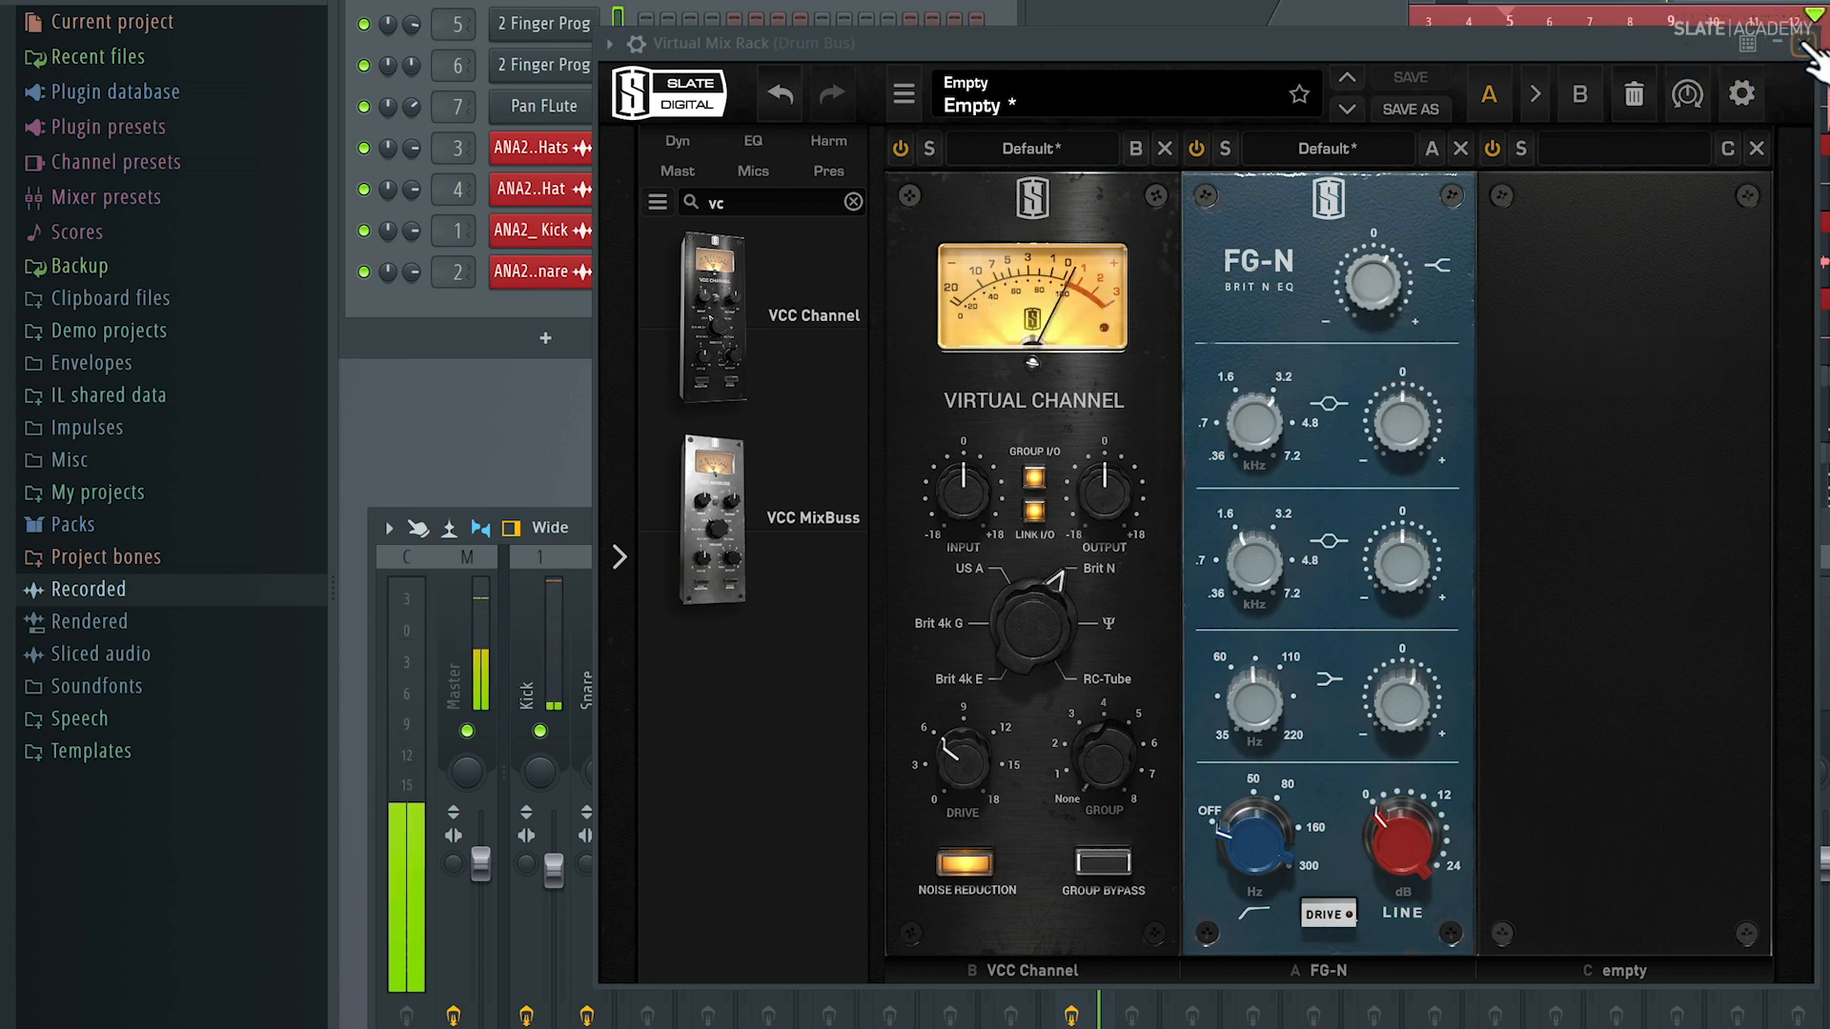
click(1805, 45)
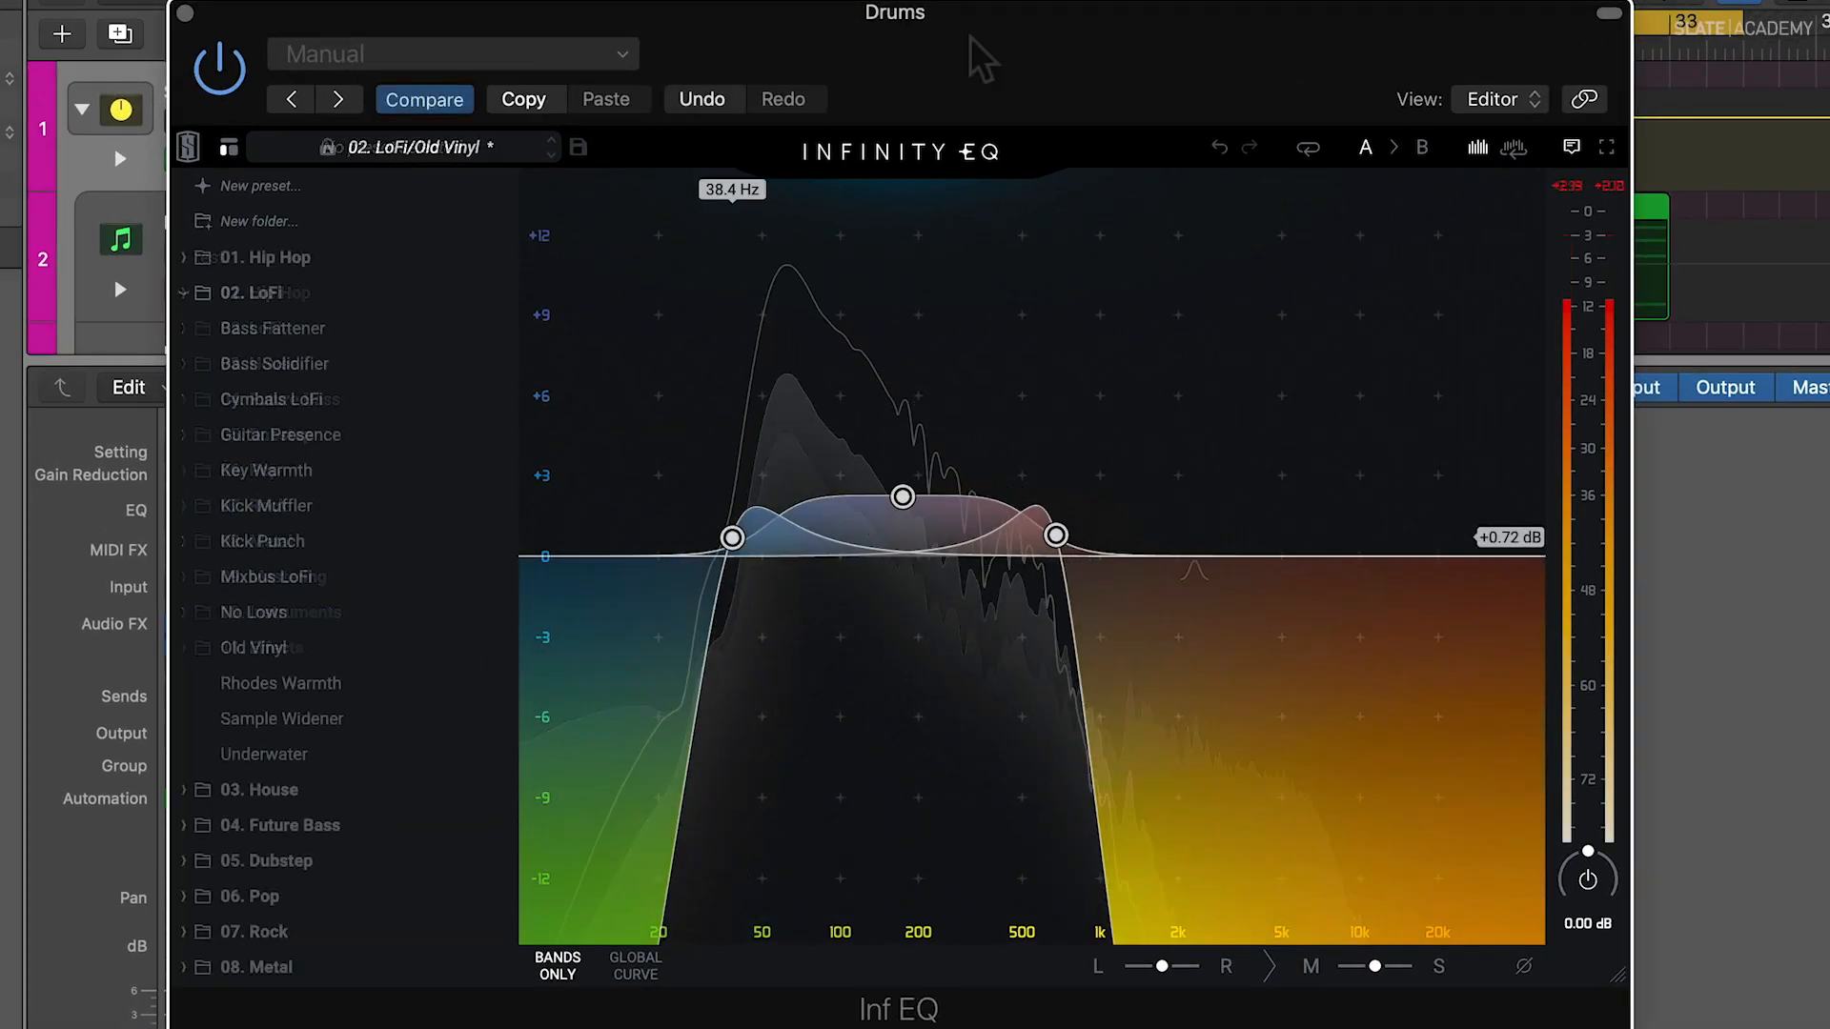
mouse_move(828, 532)
mouse_down()
mouse_move(980, 524)
mouse_move(1139, 575)
mouse_move(1124, 534)
mouse_move(651, 531)
mouse_move(840, 540)
mouse_up()
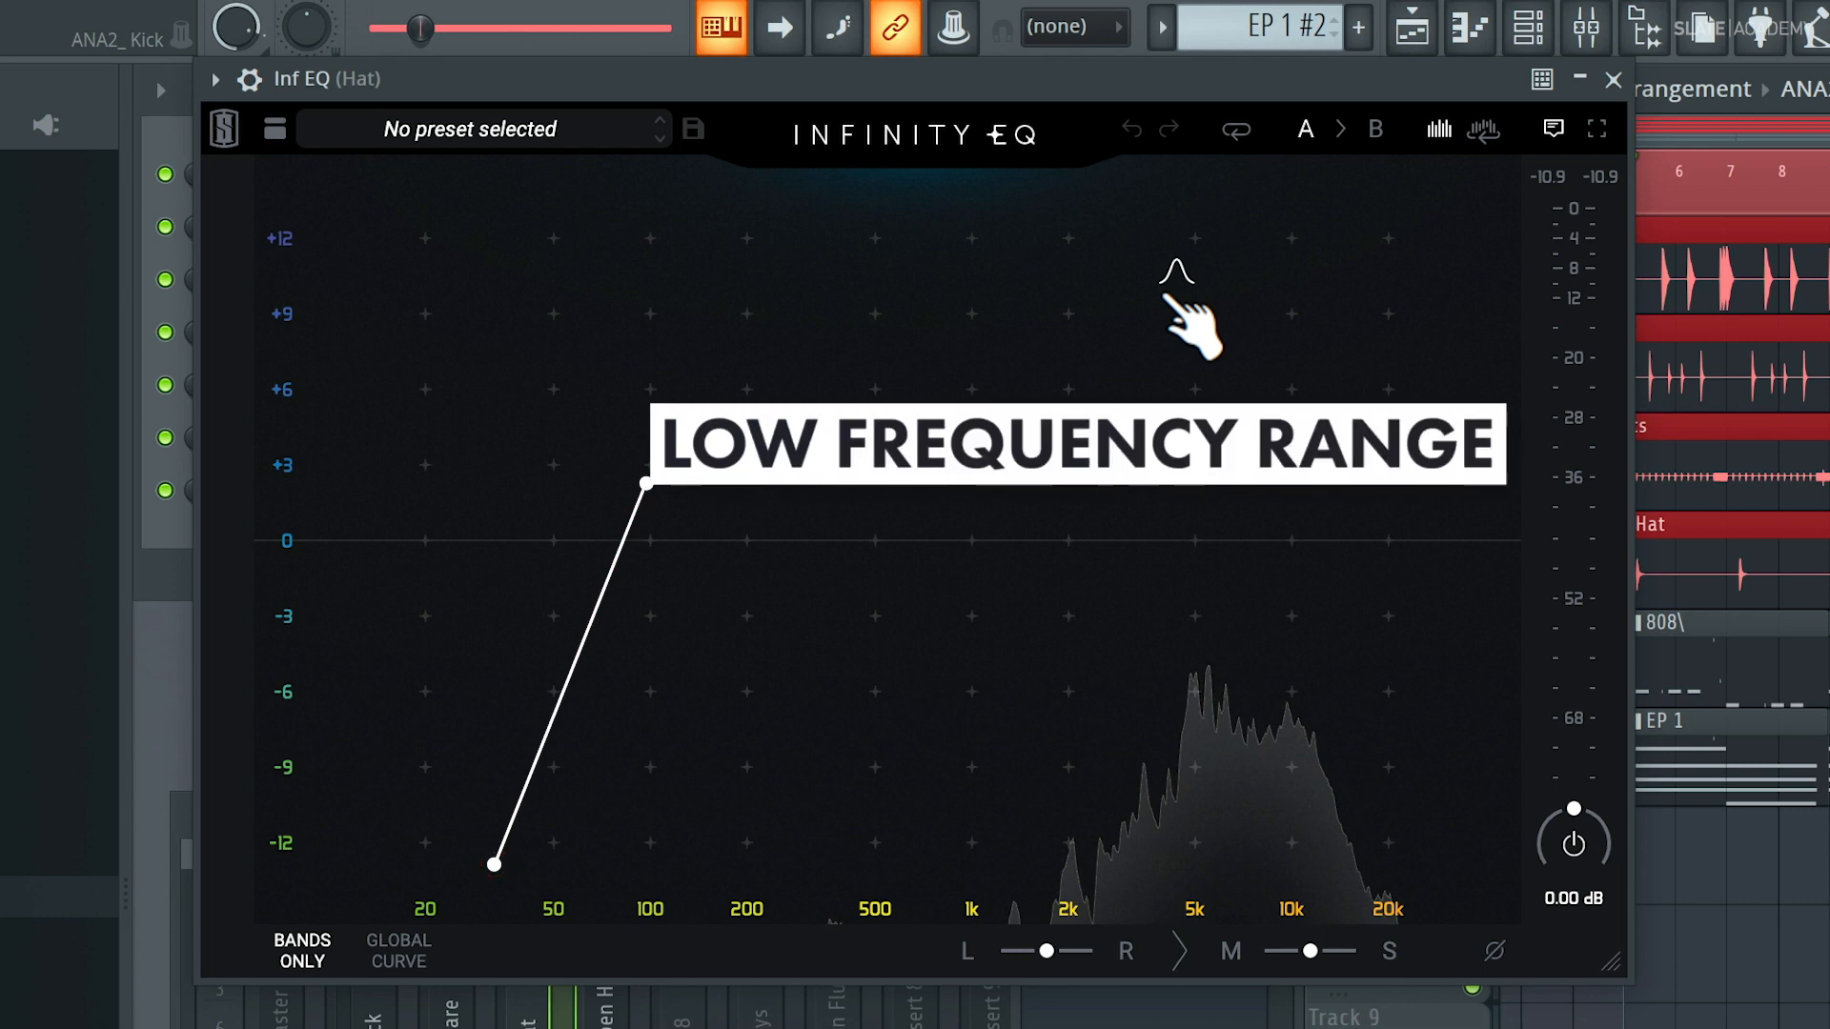
During playback, add a low-cut band to the hi-hat's Infinity EQ and raise its frequency to about 2.6 kHz.
key(space)
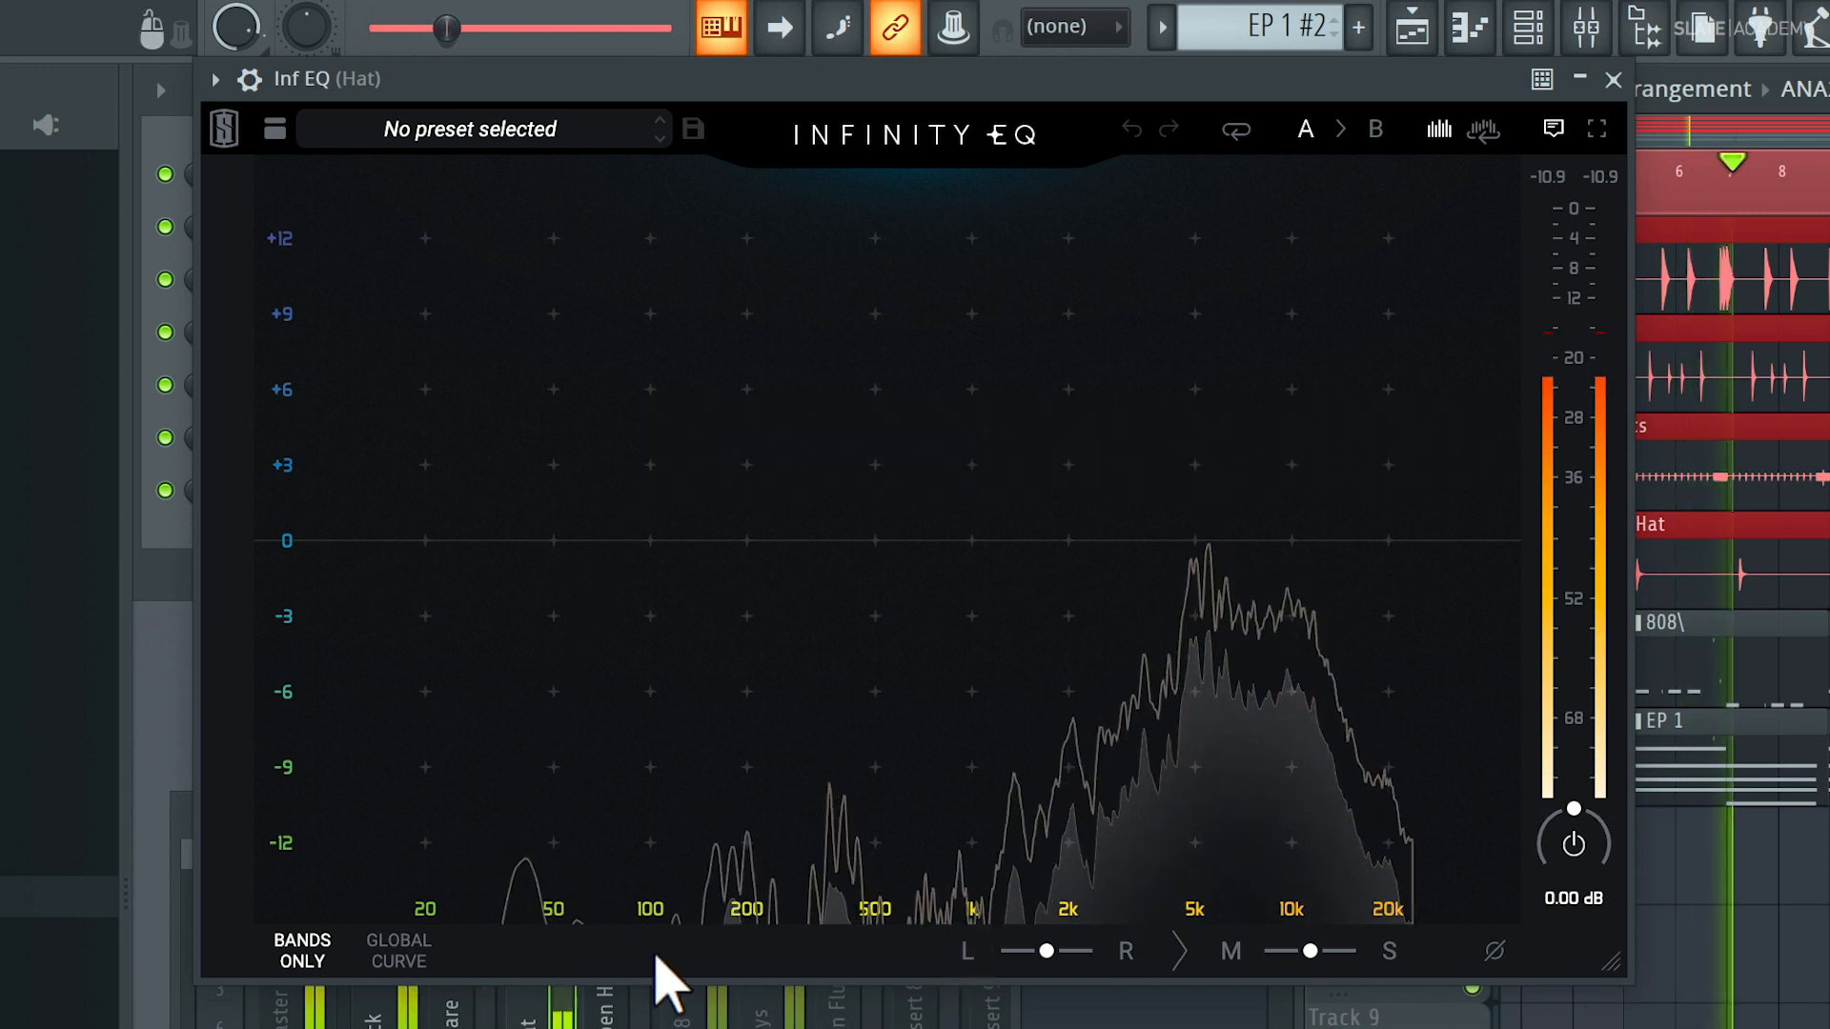
click(399, 715)
drag(398, 715, 1103, 591)
scroll(1107, 574, up, 10)
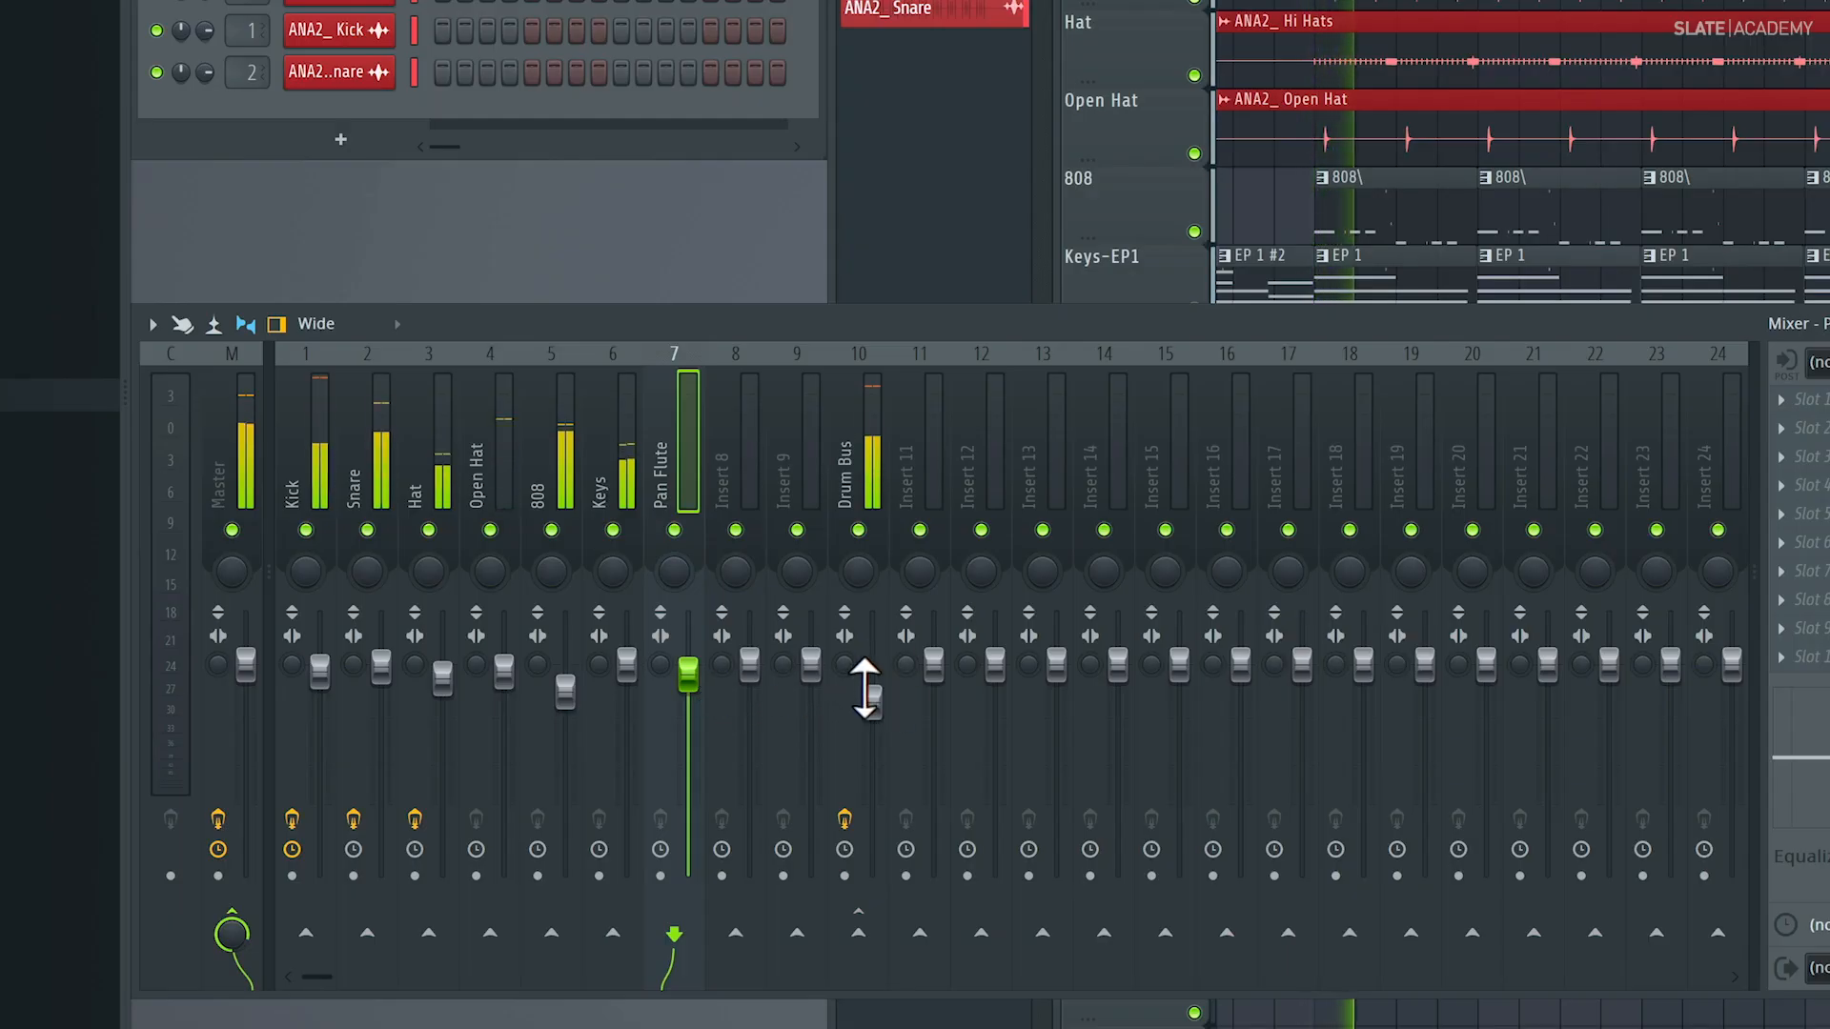
Lower the Kick fader slightly and raise the Drum Bus fader in the mixer.
click(319, 672)
drag(320, 672, 319, 681)
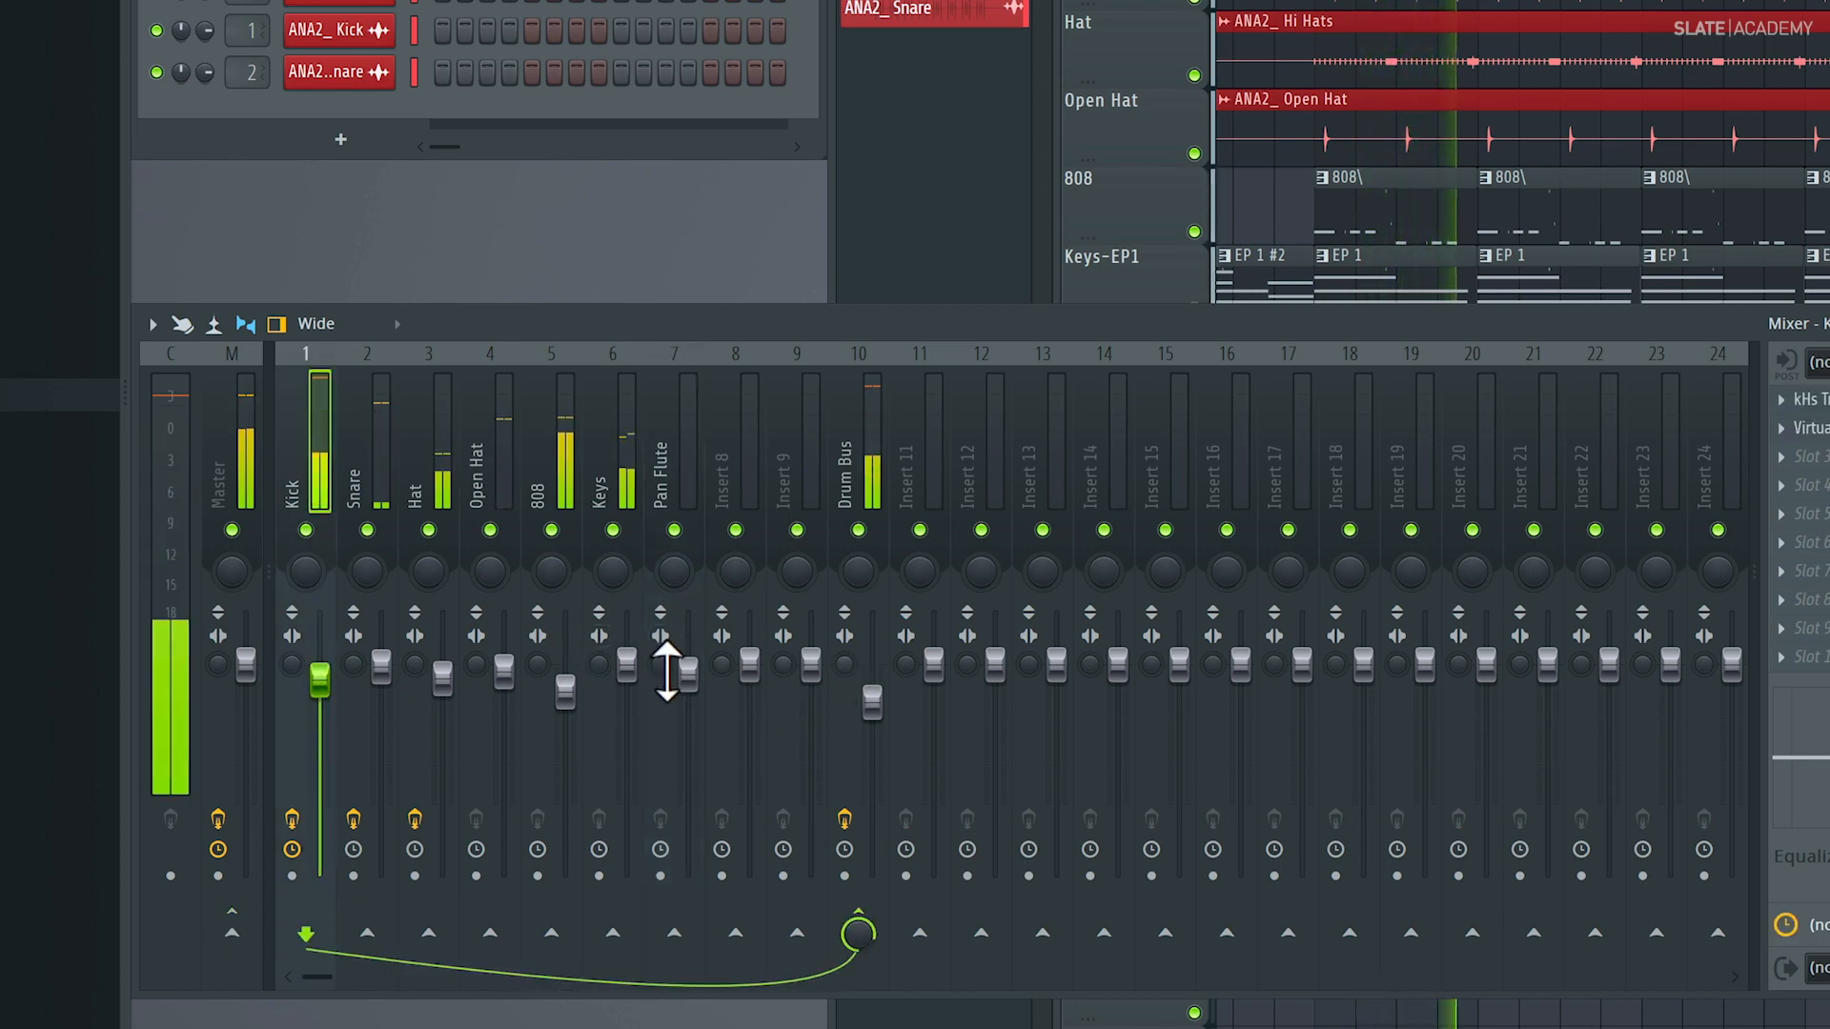
drag(871, 710, 871, 654)
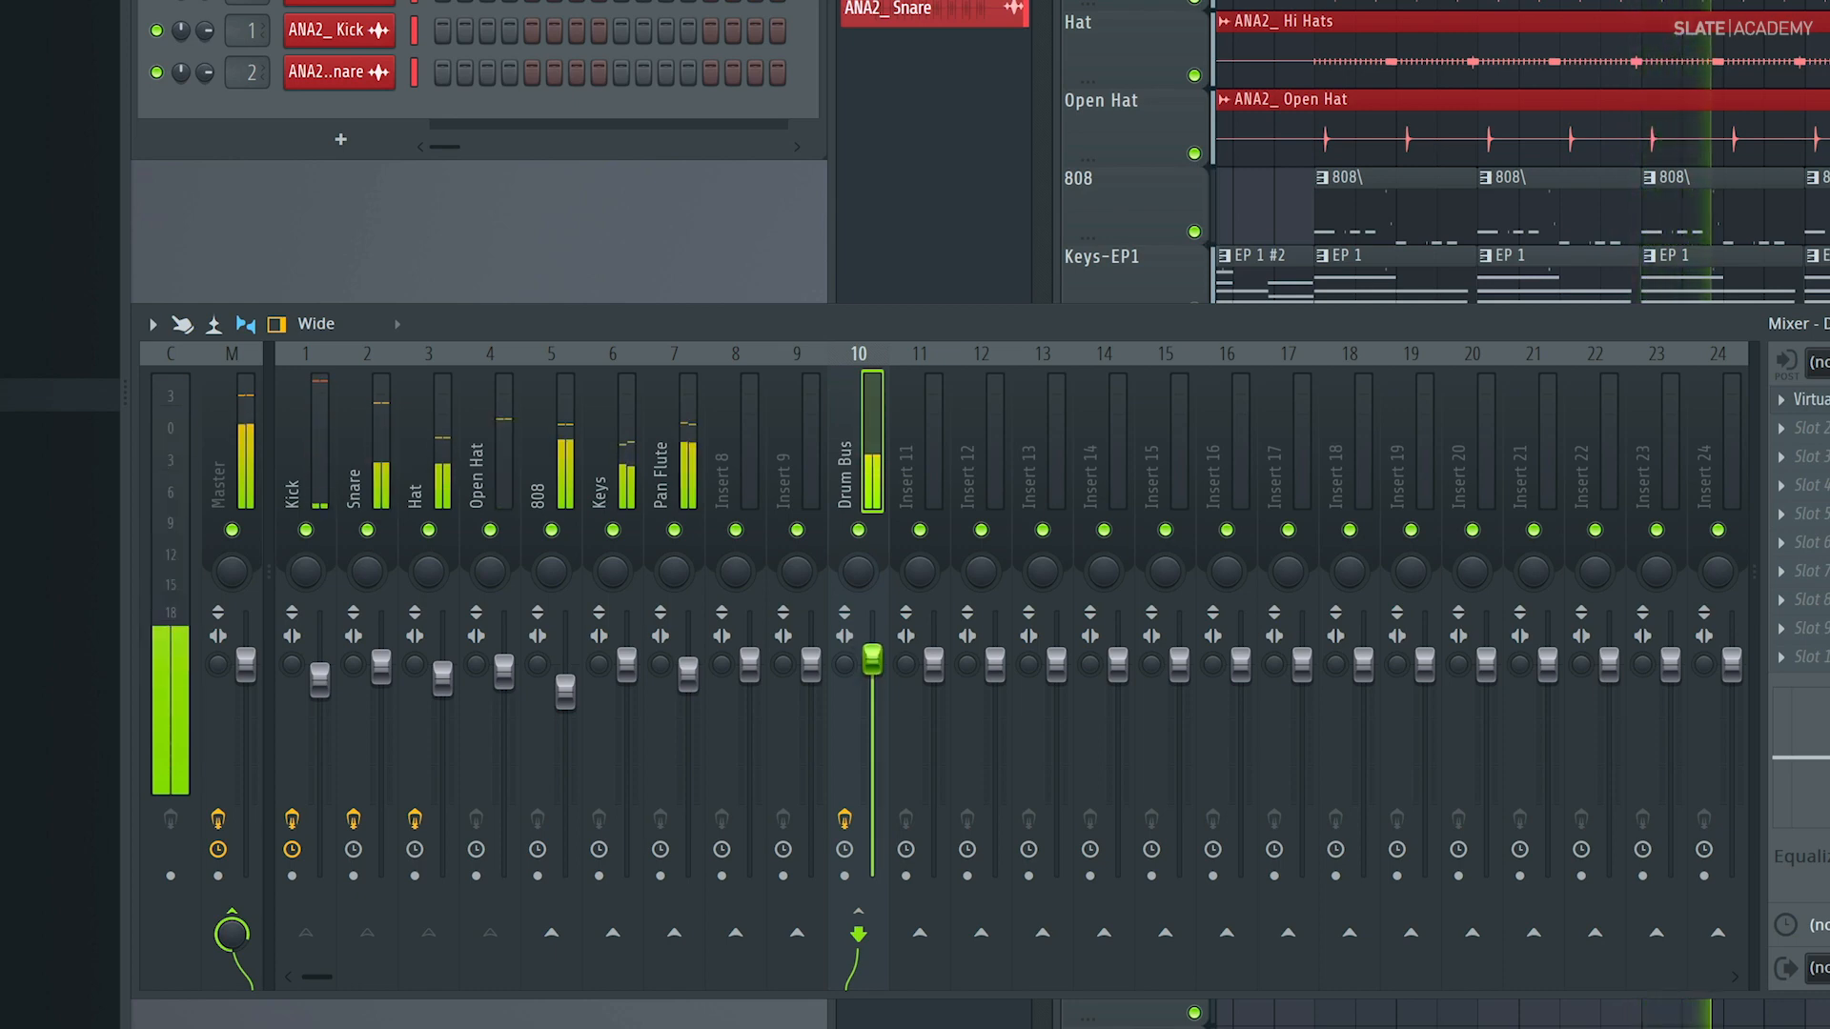
Lower the Keys fader slightly and bring the Pan Flute fader down further to balance them against the drum bus.
click(626, 667)
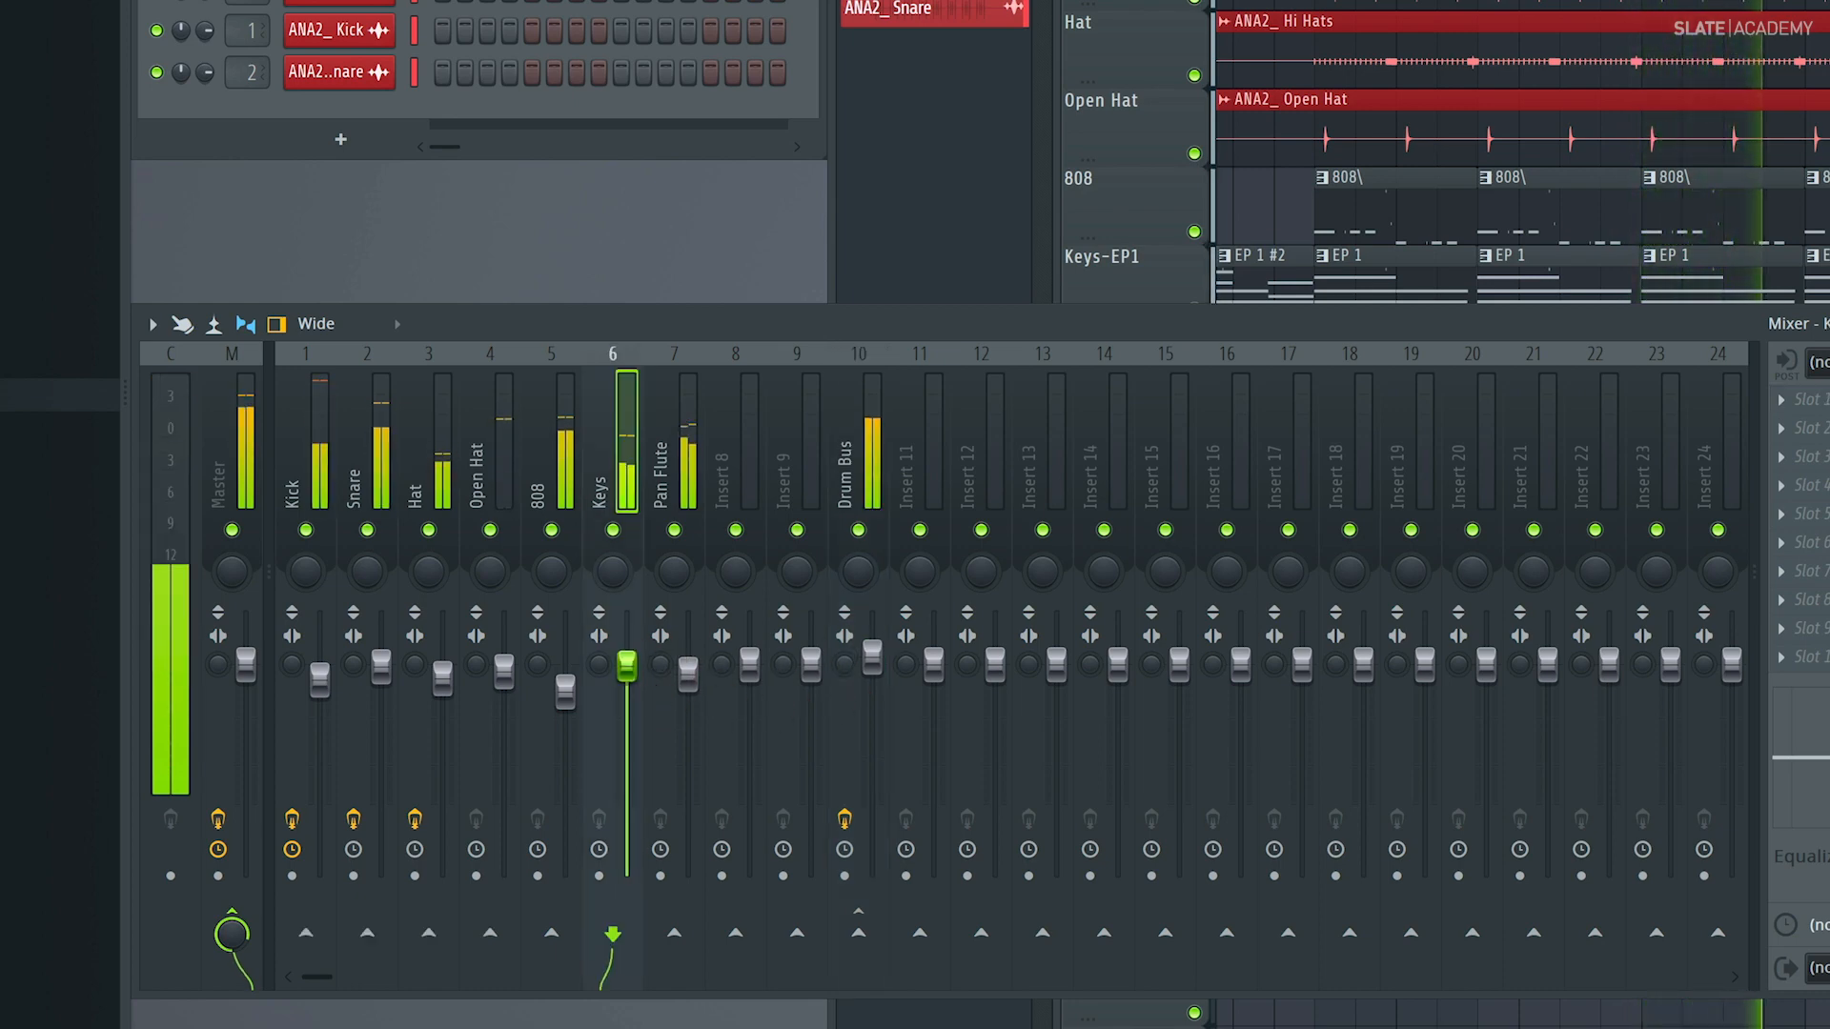
click(688, 673)
drag(688, 674, 688, 710)
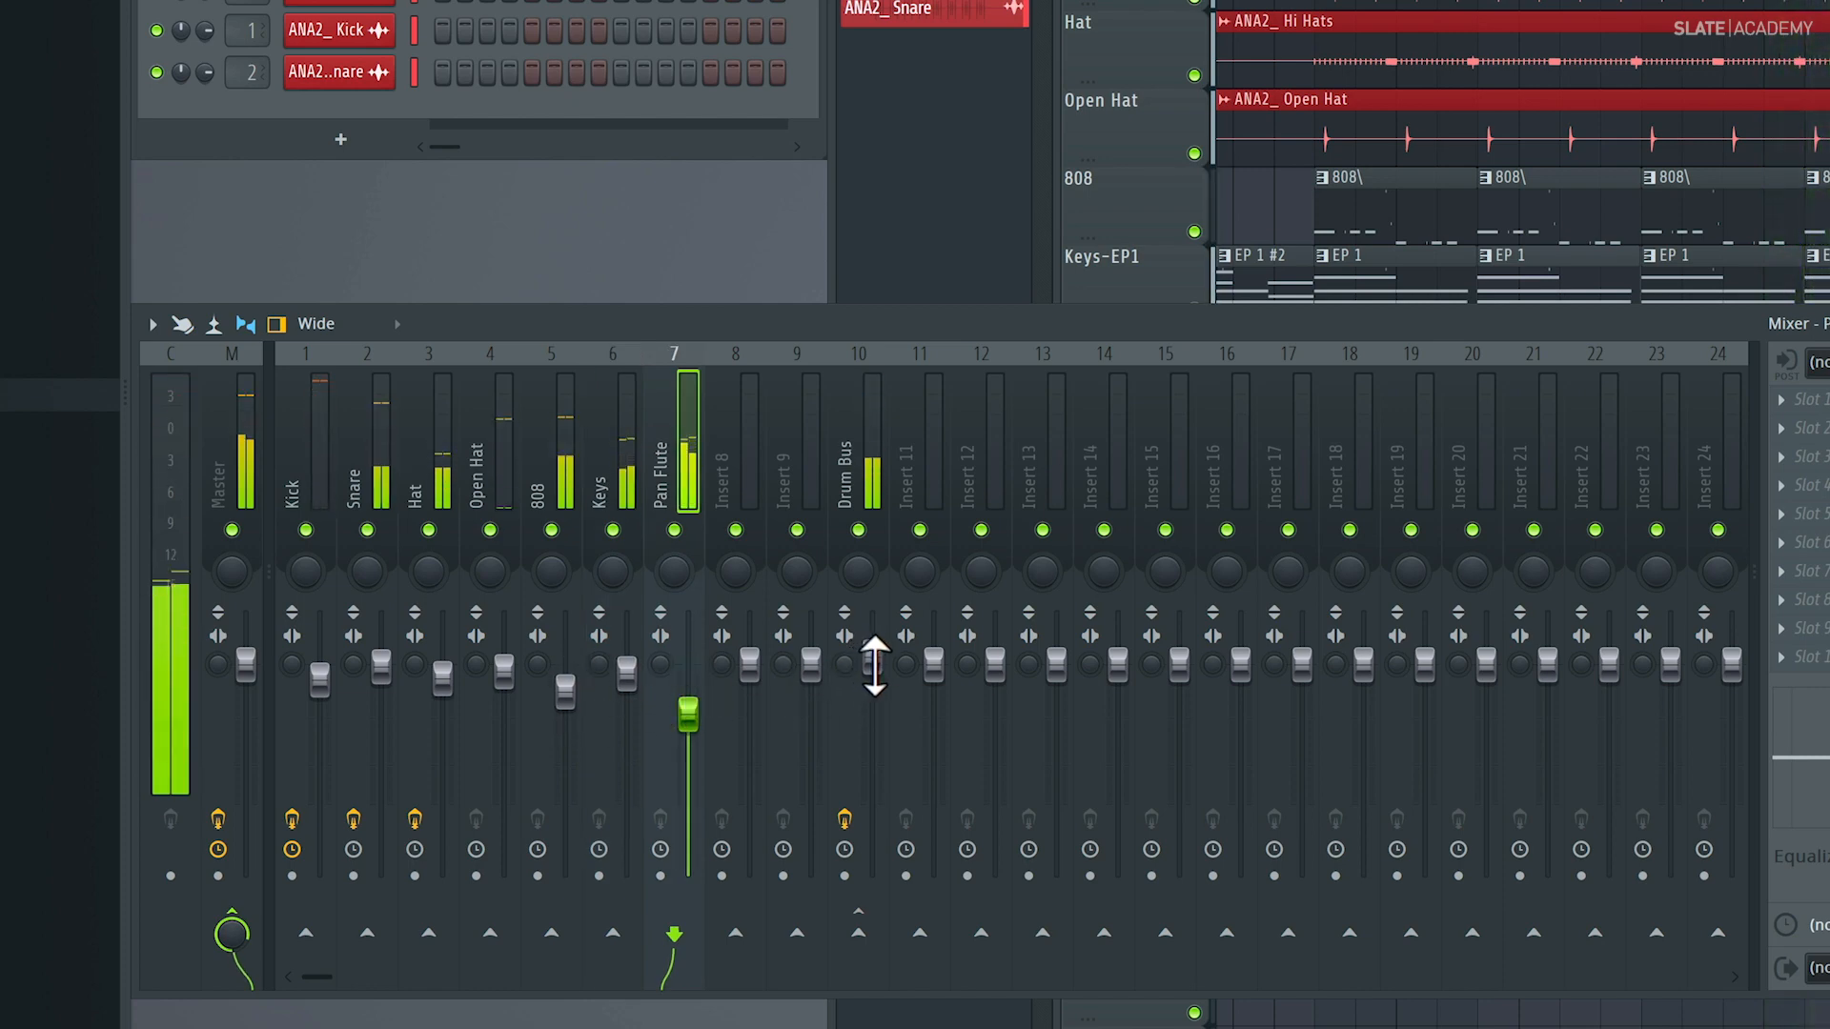
click(872, 657)
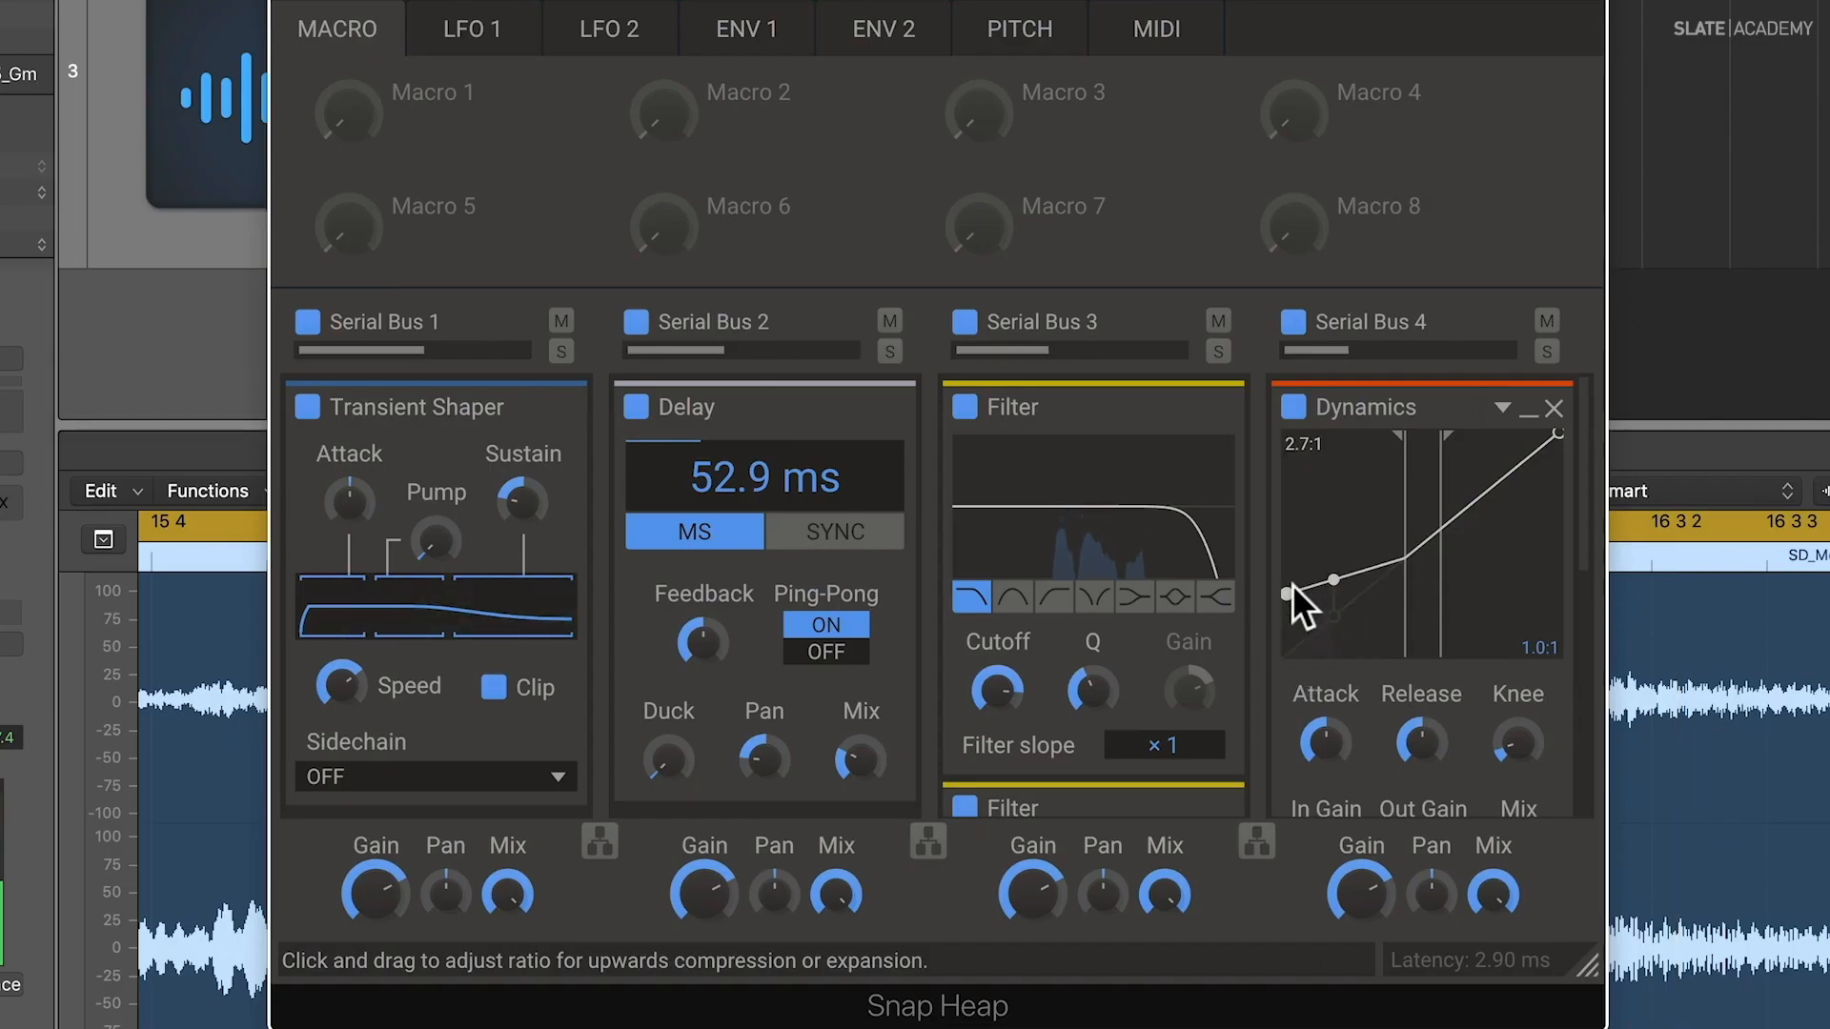
In Snap Heap, set the Dynamics module's downward compression ratio to about 9.5:1 and adjust its compression curve.
drag(1556, 422, 1524, 617)
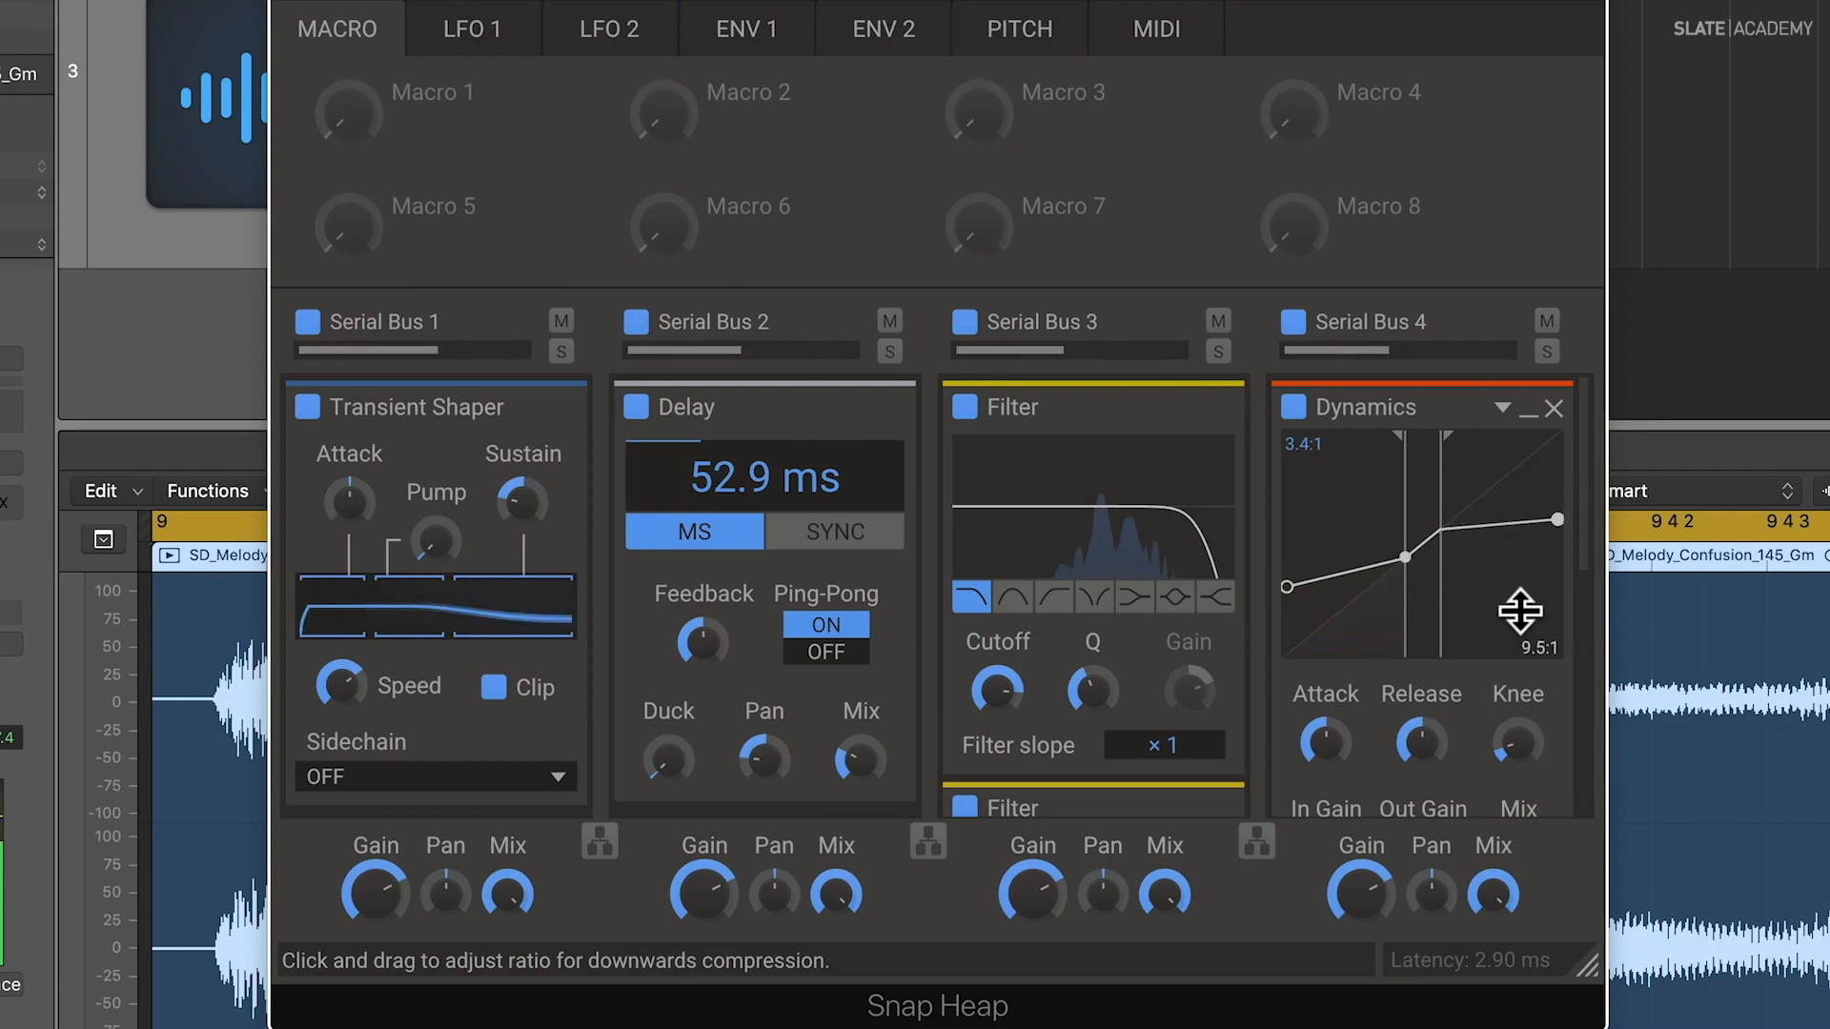
drag(1425, 585, 1462, 620)
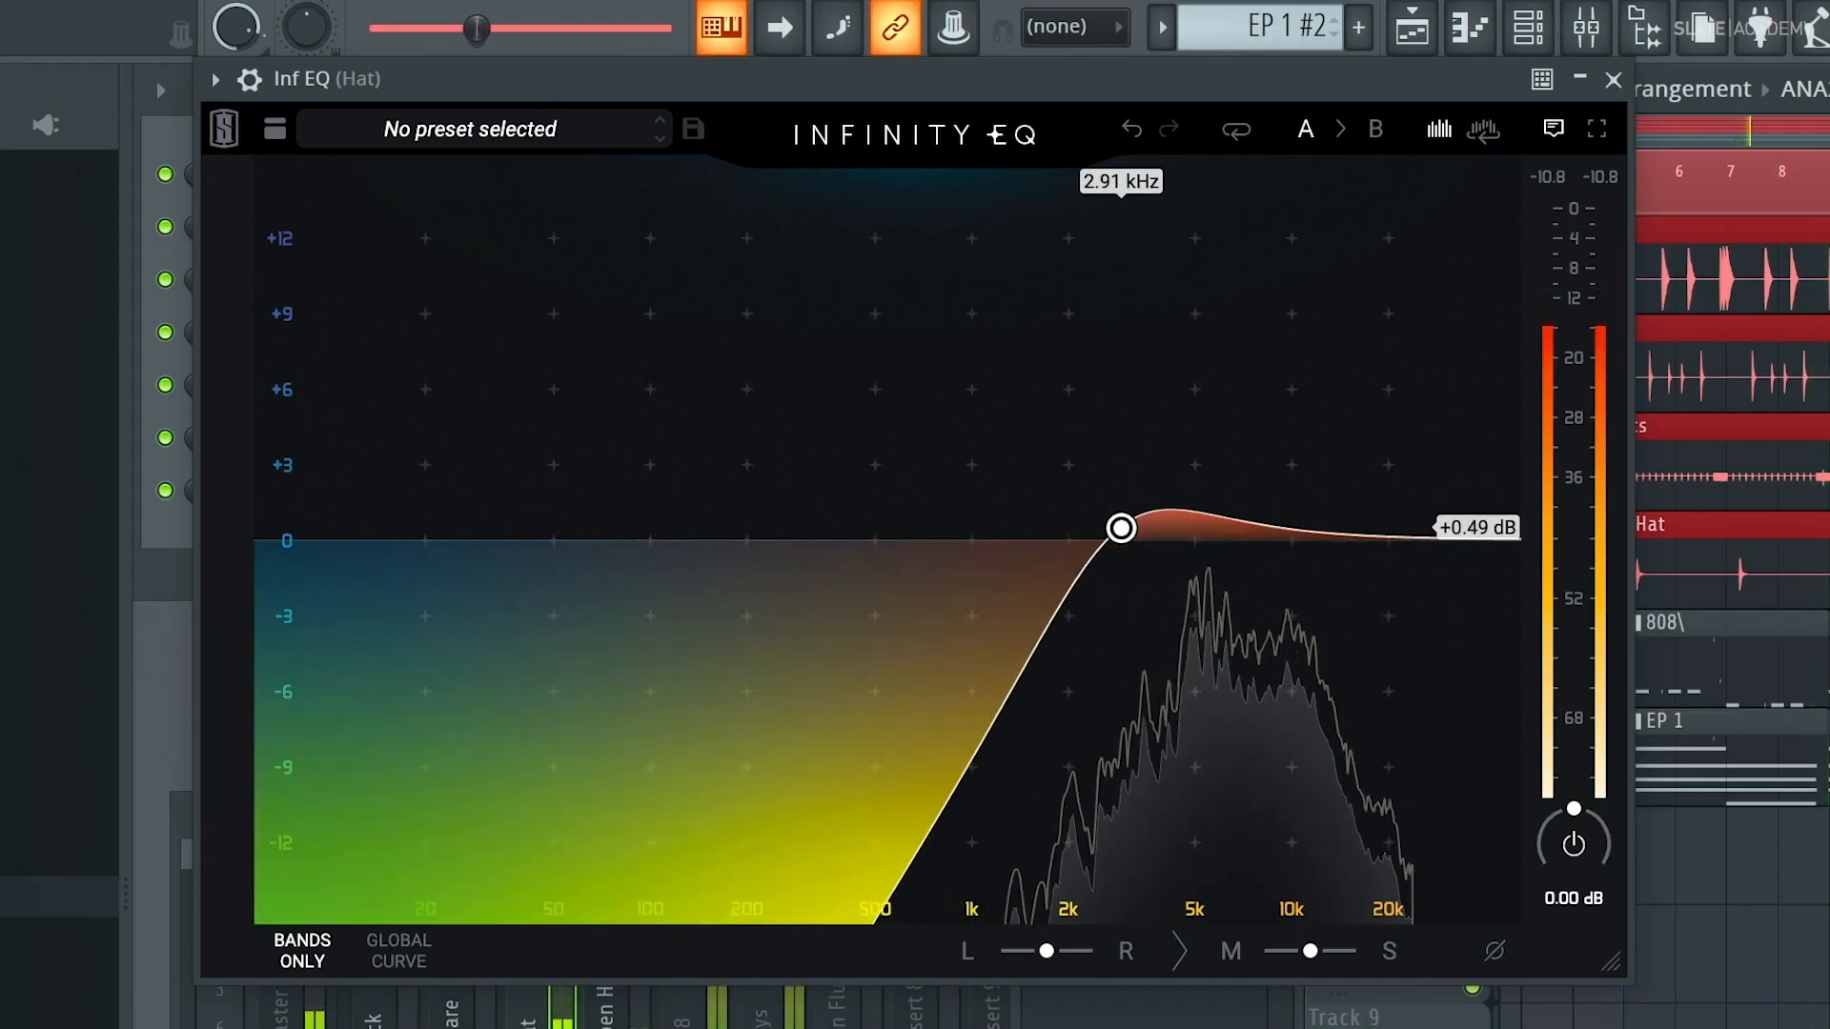
Move the low-cut band on the hi-hat's Infinity EQ to about 2.63 kHz and -1.26 dB.
drag(1121, 528, 1107, 572)
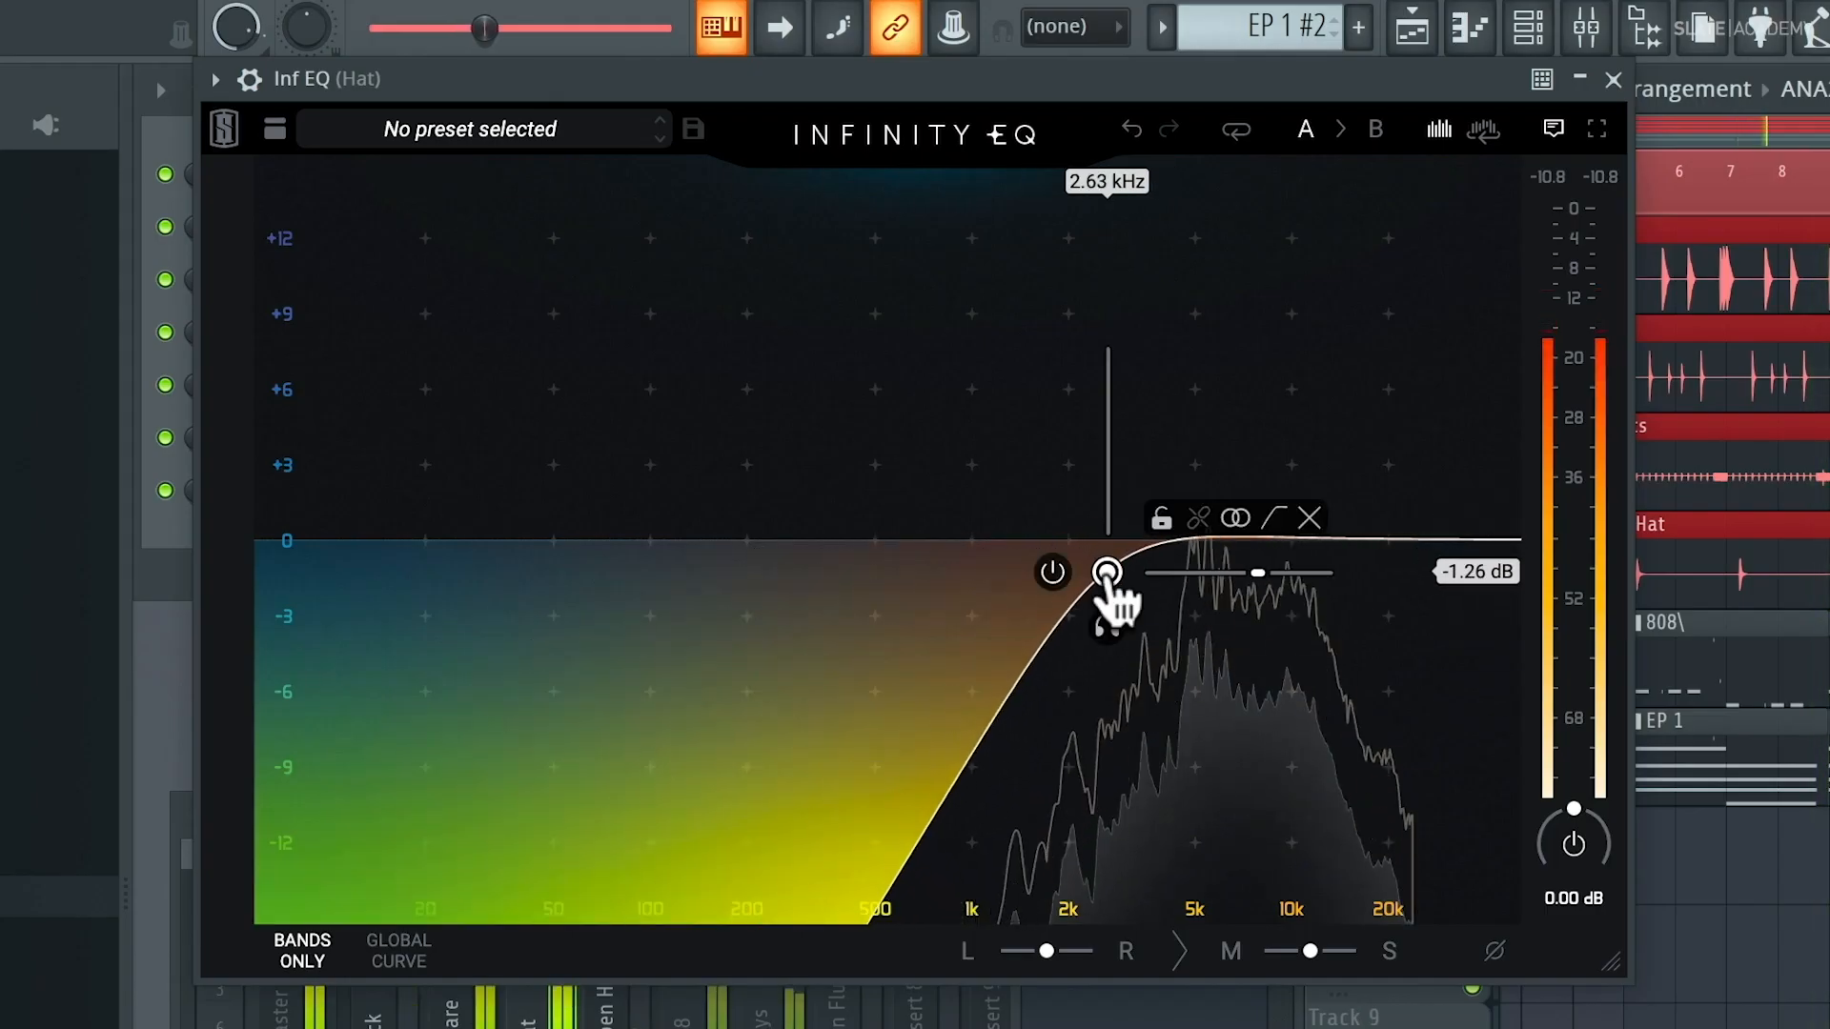